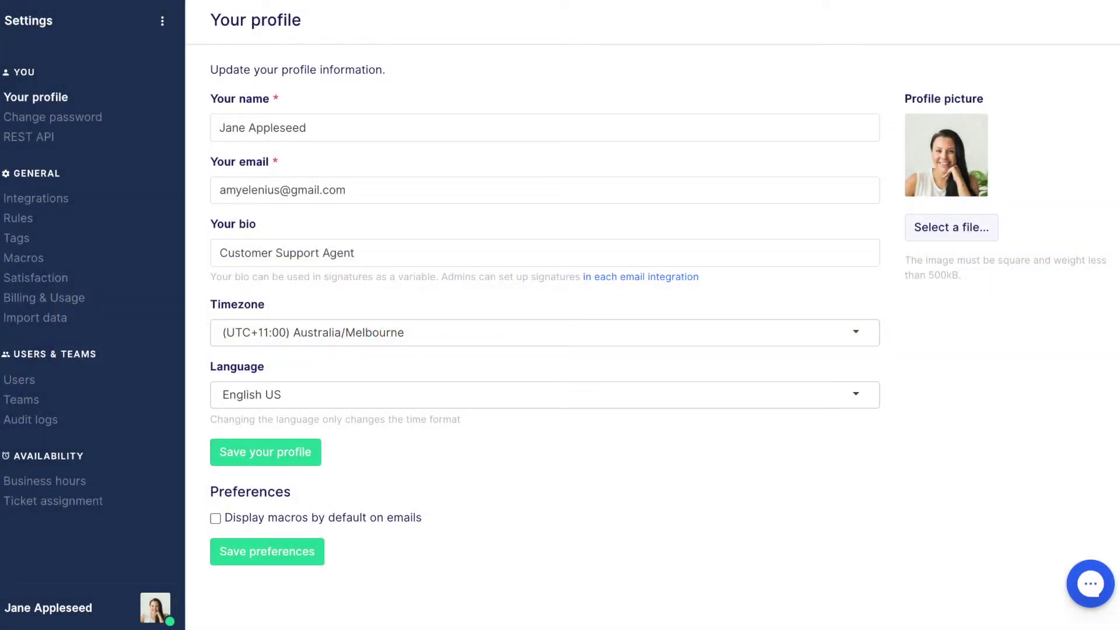
Step: Open the Gorgias account settings on the Your profile page
click(40, 30)
click(92, 163)
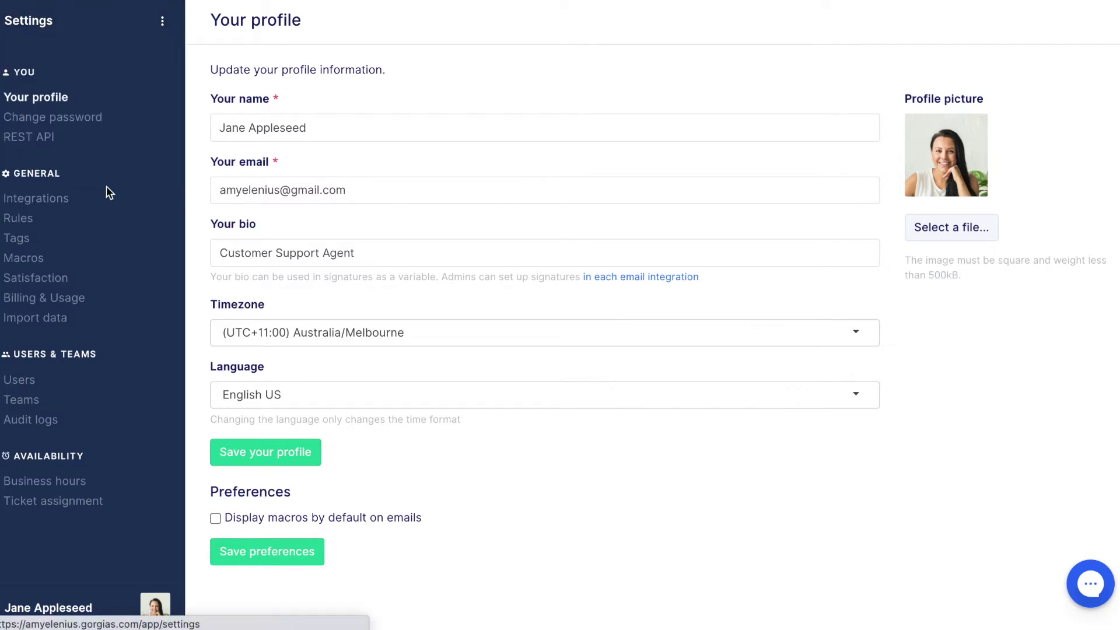
Step: Create a new chat integration titled 'Bakehouse Homewares Support' under Integrations > Chat
click(116, 208)
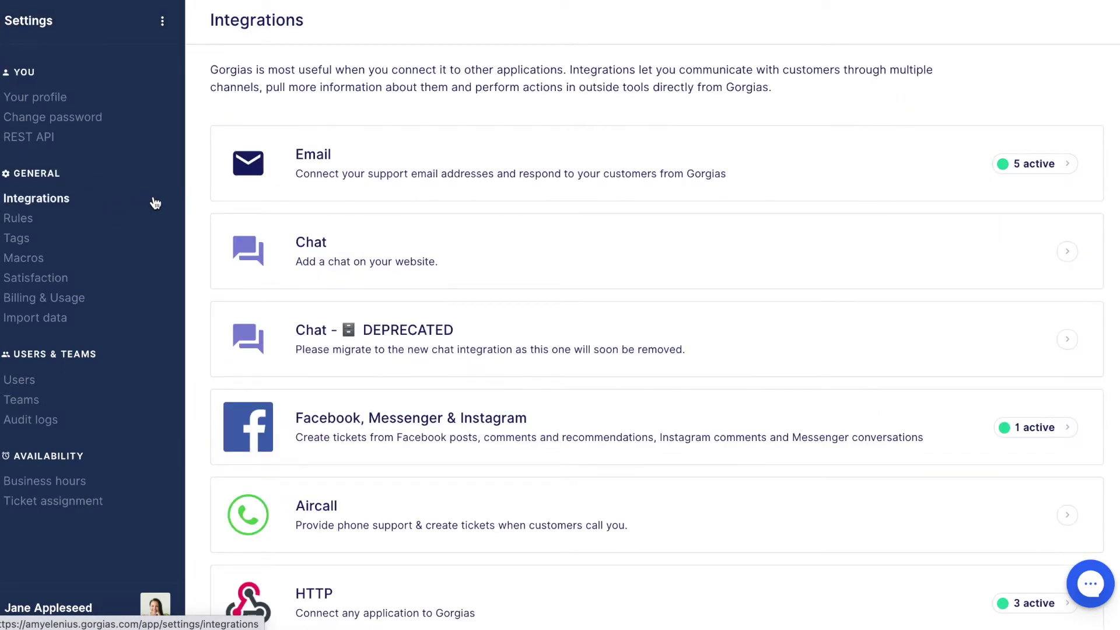
click(548, 258)
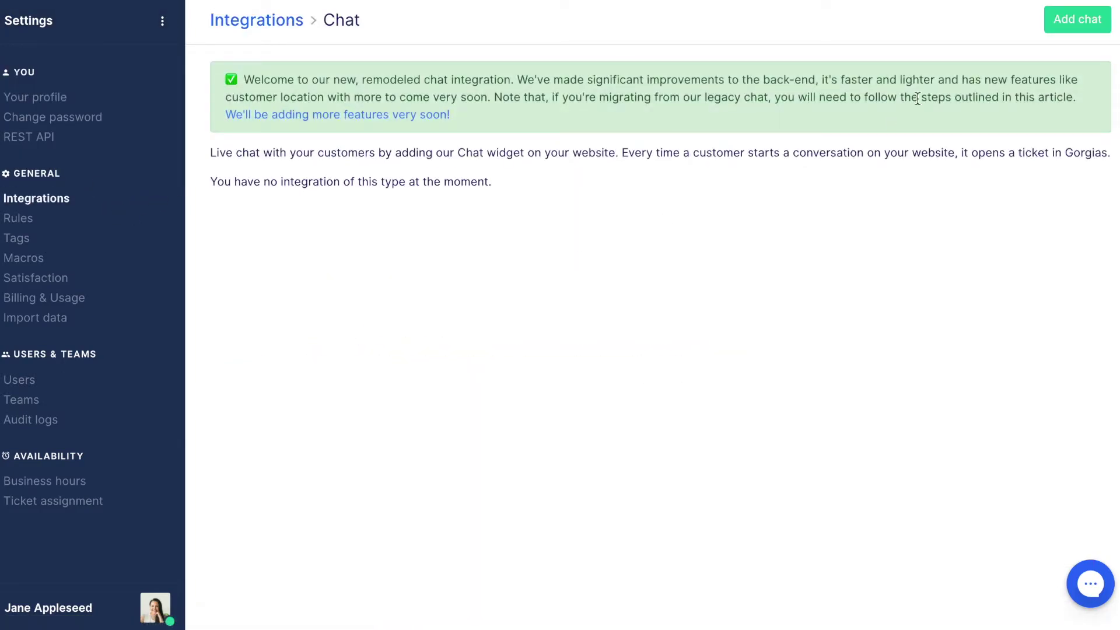
click(1090, 20)
click(385, 103)
text(Bakeh)
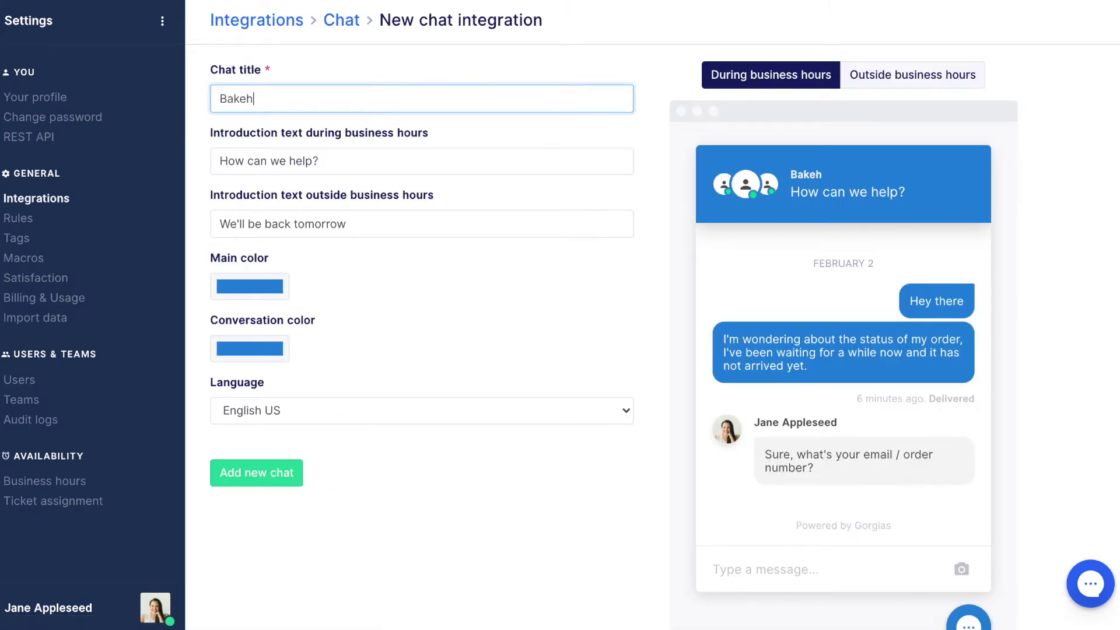
text(ouse Homewares Support)
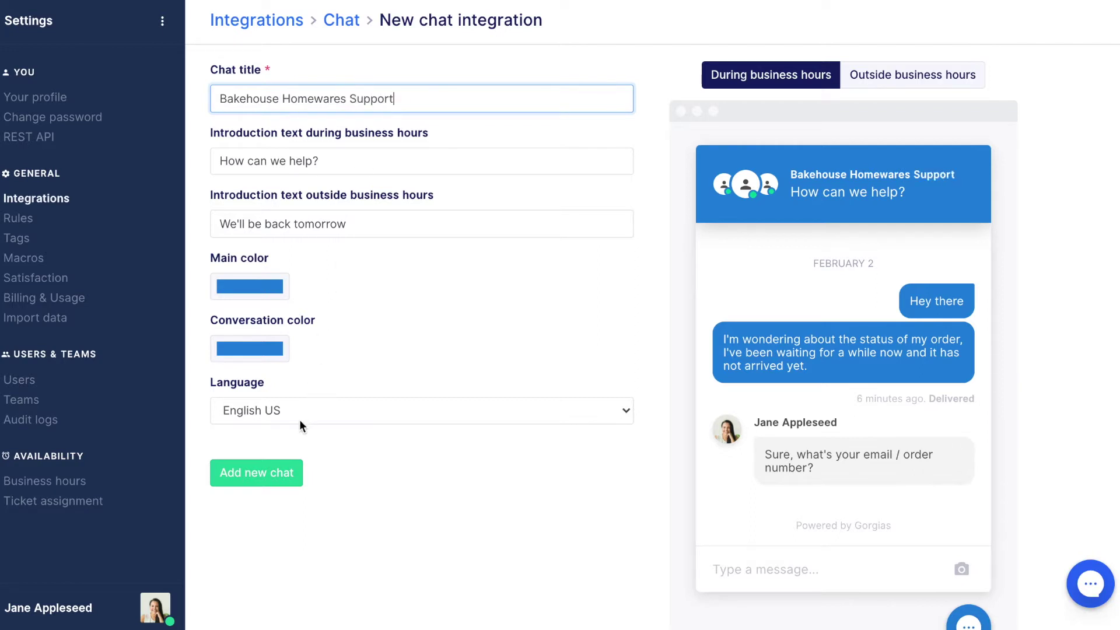
click(271, 472)
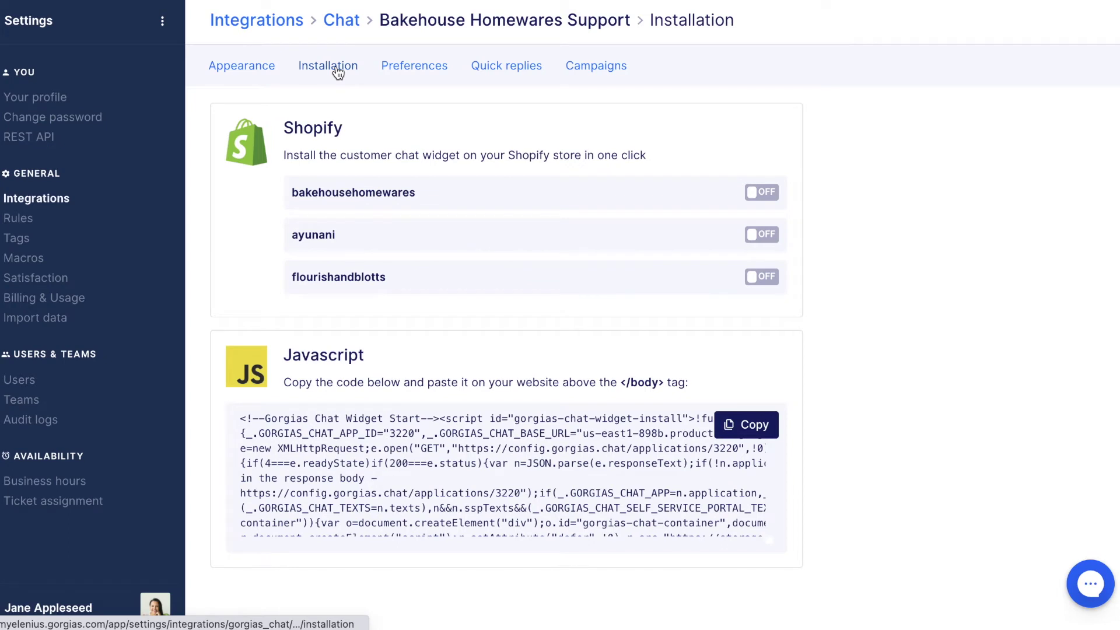
Step: Return to the new chat's Appearance settings after reviewing its installation options
click(765, 195)
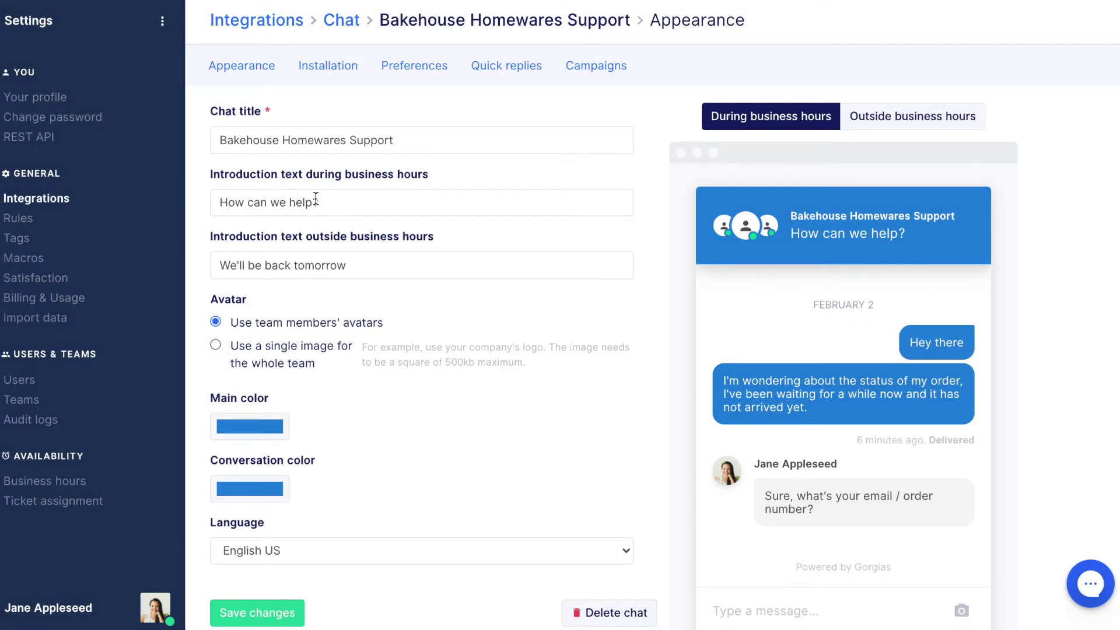
Step: Replace the chat introduction texts with 'Need a hand?' and 'Gone fishing, be back soon!'
drag(324, 200, 218, 202)
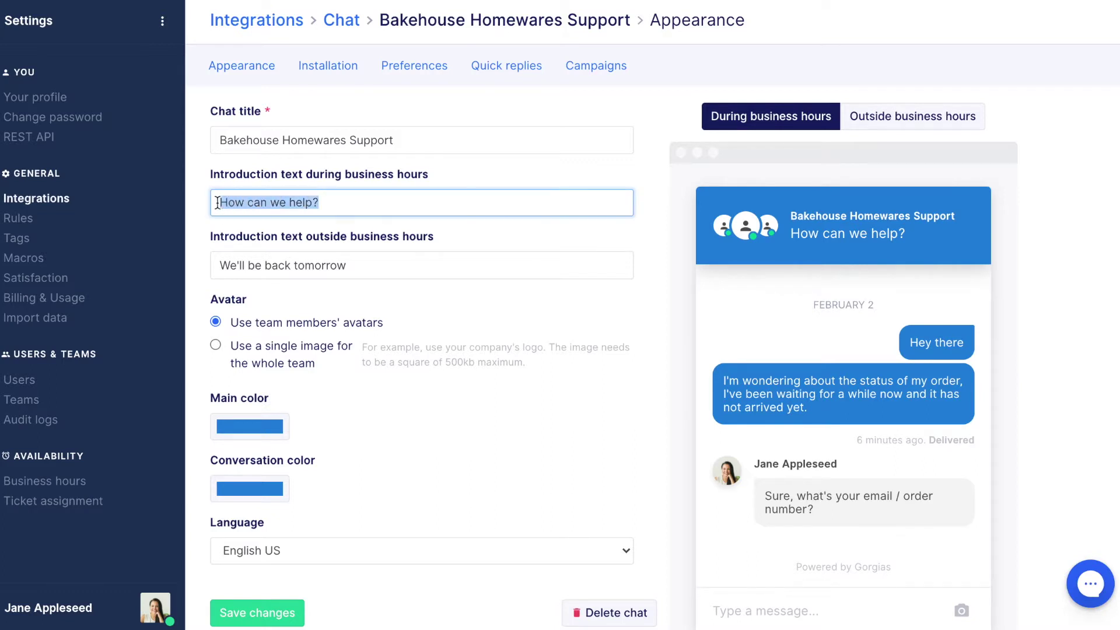
text(Ne)
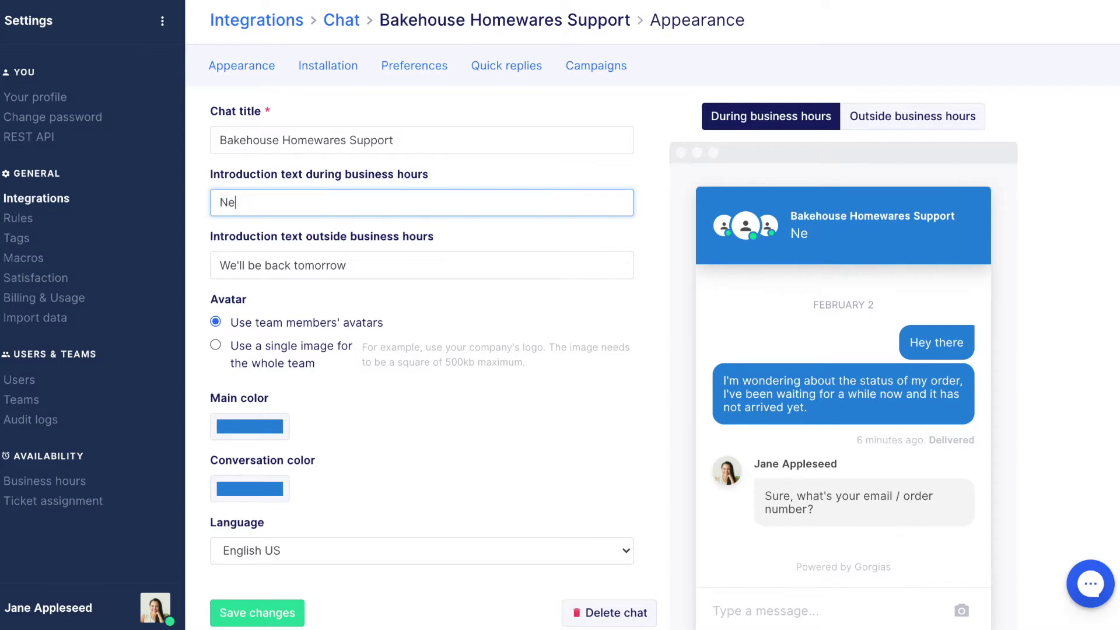
text(ed a hand?)
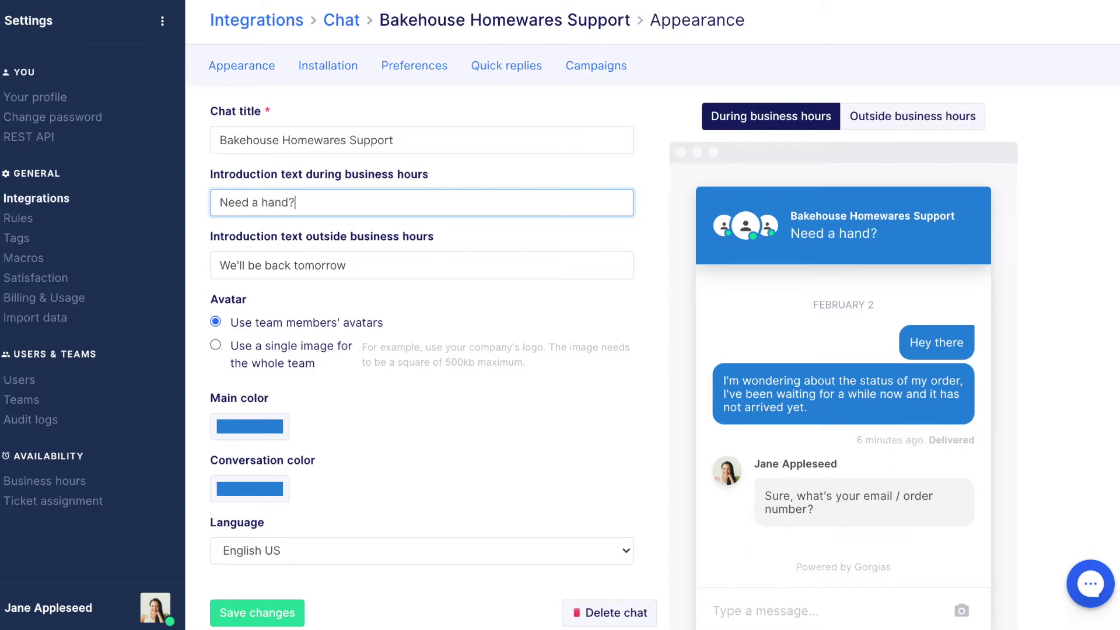
drag(360, 263, 213, 264)
text(Gone fish)
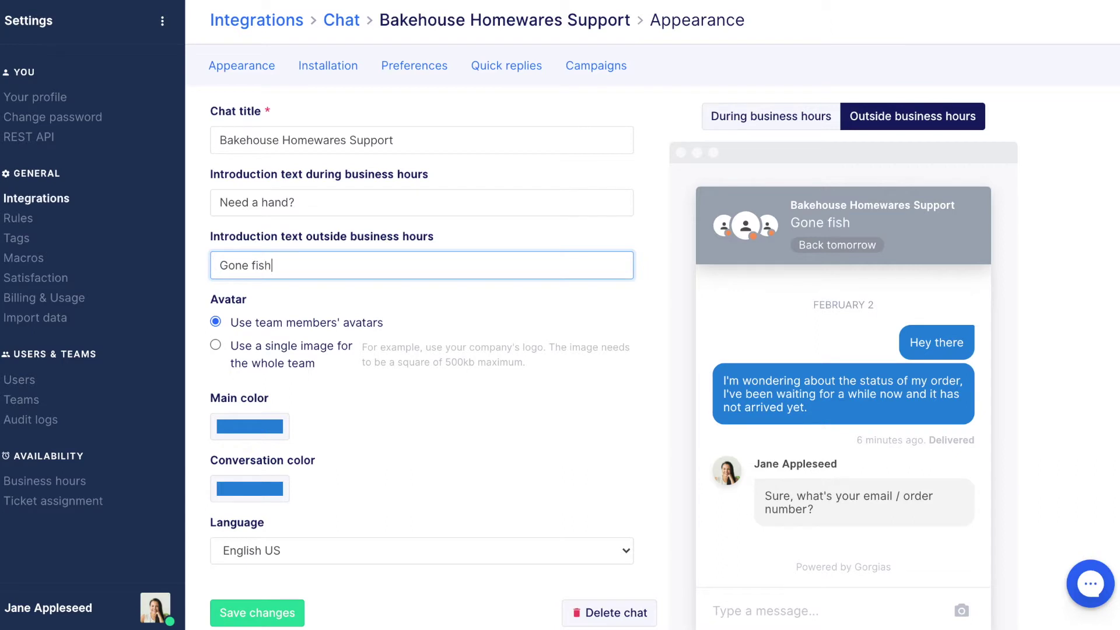
text(ing, be ba)
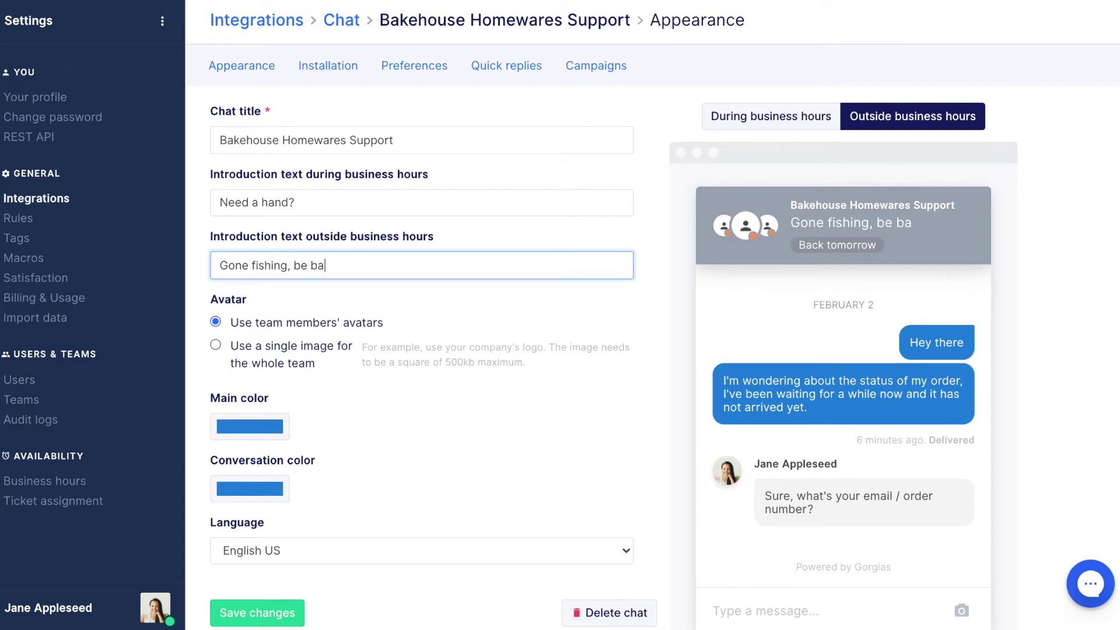
text(ck soon)
key(BackSpace)
text(!)
Step: Upload Logo_Square as the single avatar image for the whole team
click(215, 345)
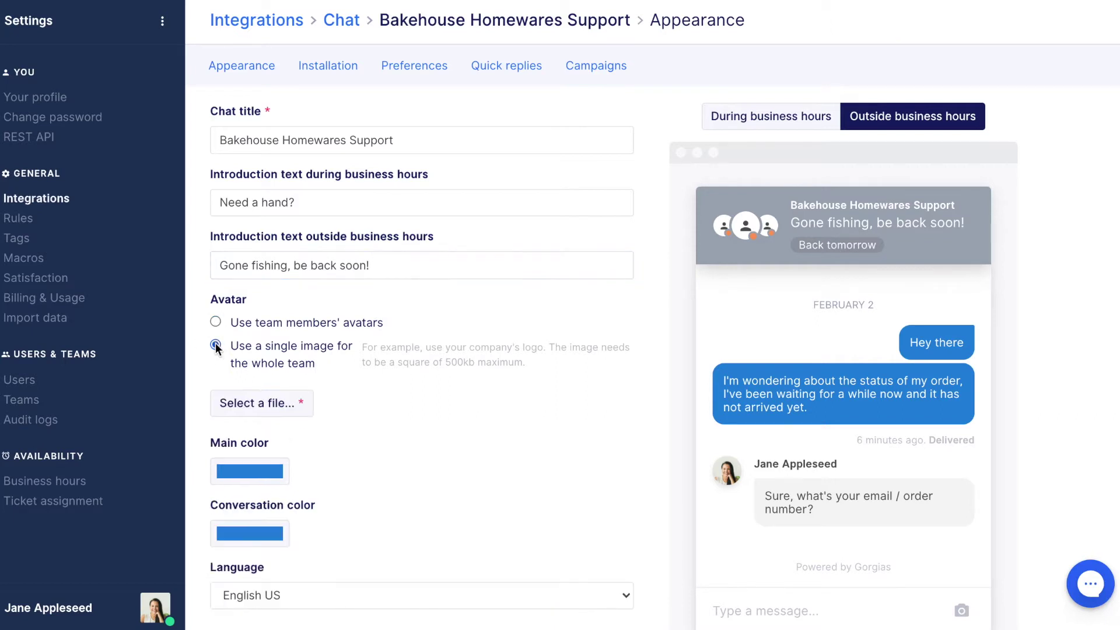
click(266, 407)
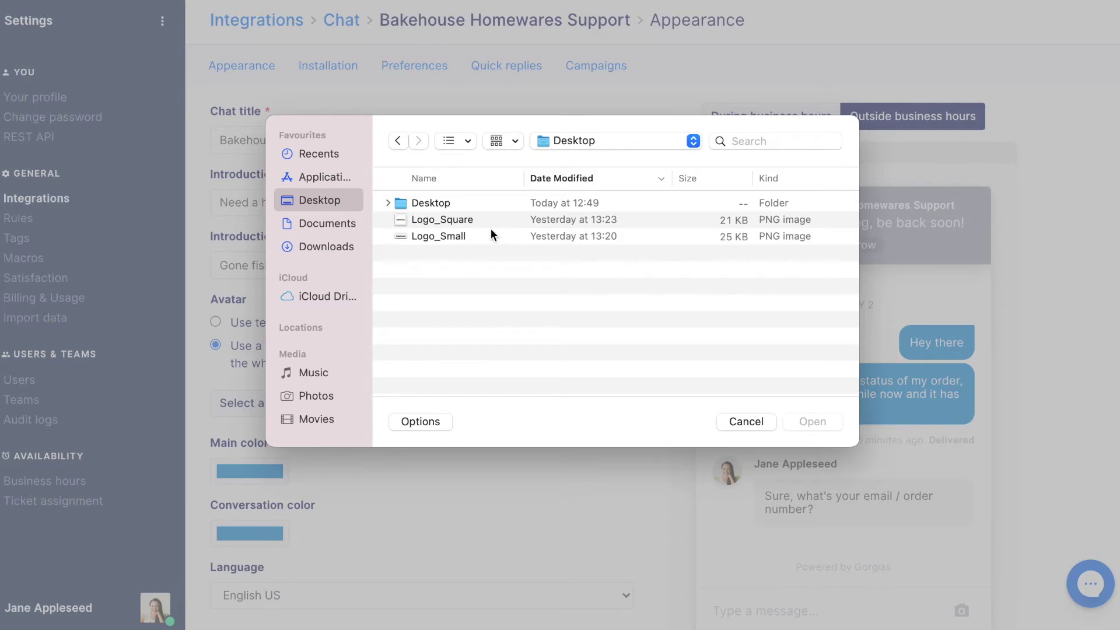
click(475, 220)
click(816, 420)
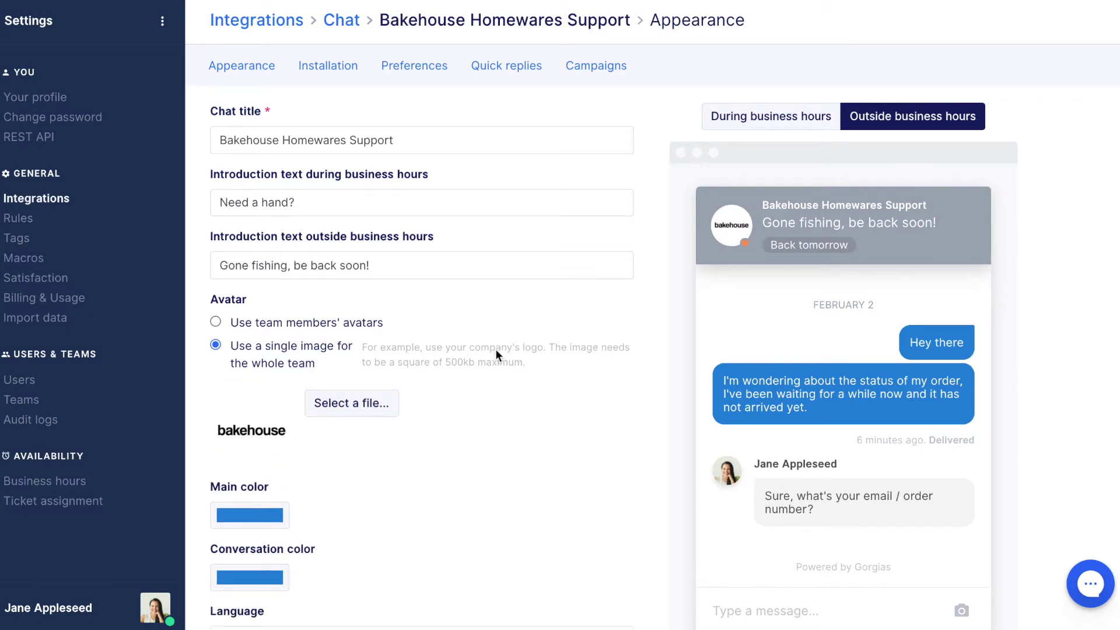
scroll(496, 350, down, 2)
Step: Set the main colour to green and the conversation colour to light green, then save
click(260, 433)
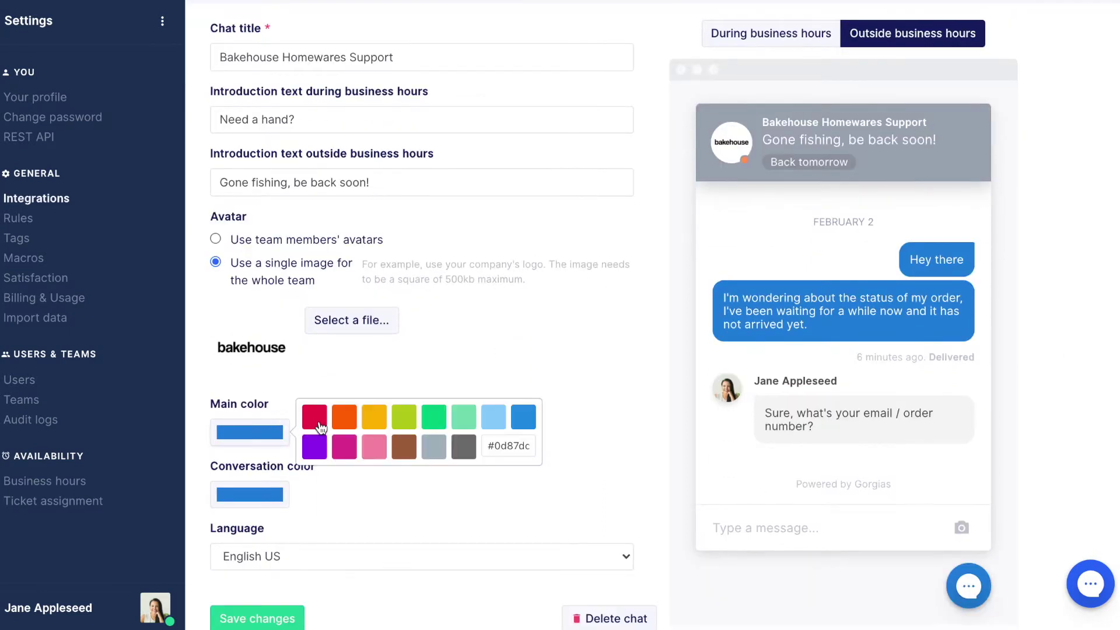
click(429, 415)
click(272, 494)
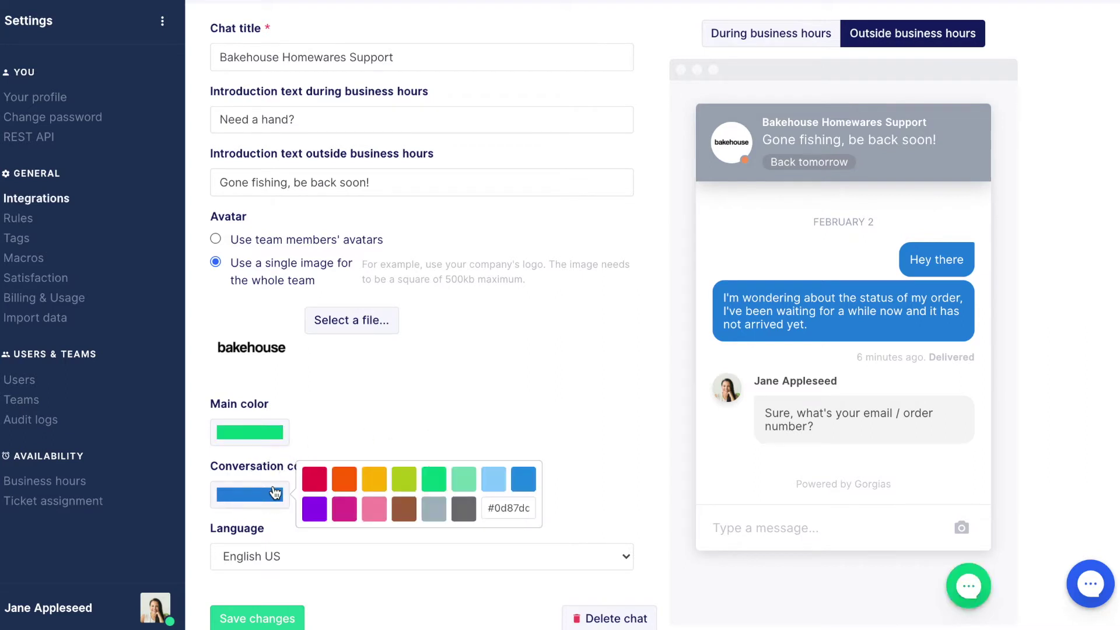
click(470, 479)
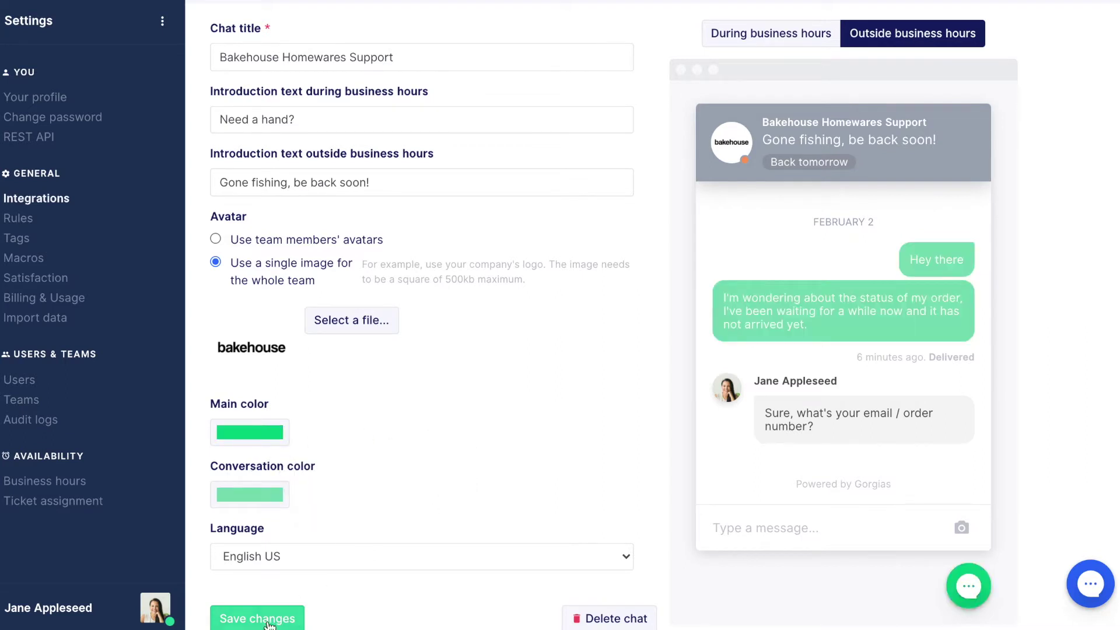
click(267, 622)
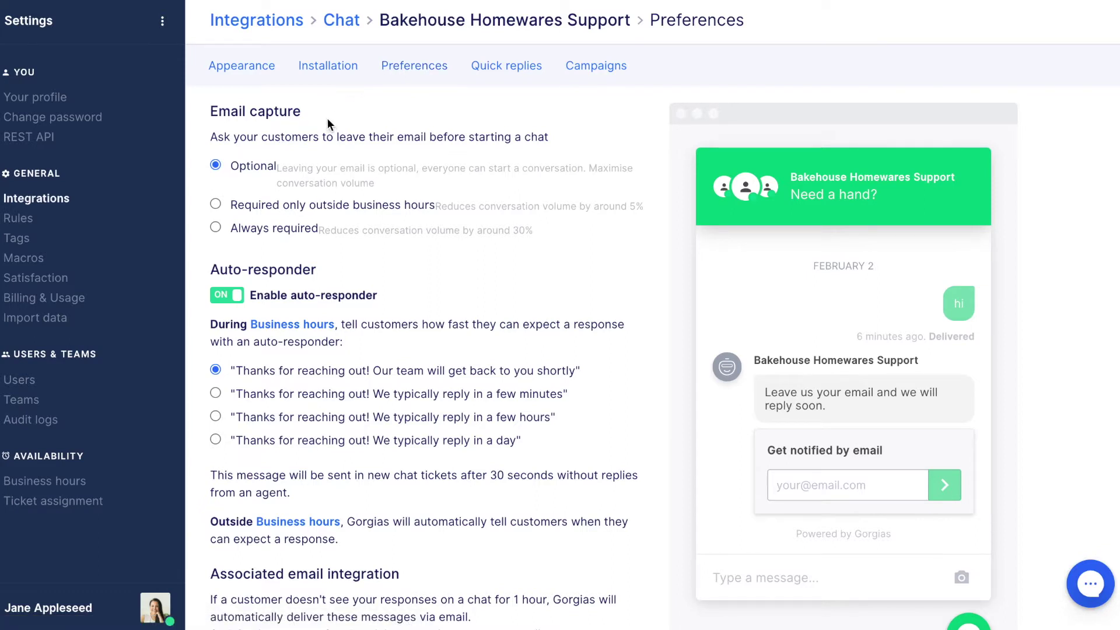
Step: Try the email capture options, leaving email capture optional
click(216, 204)
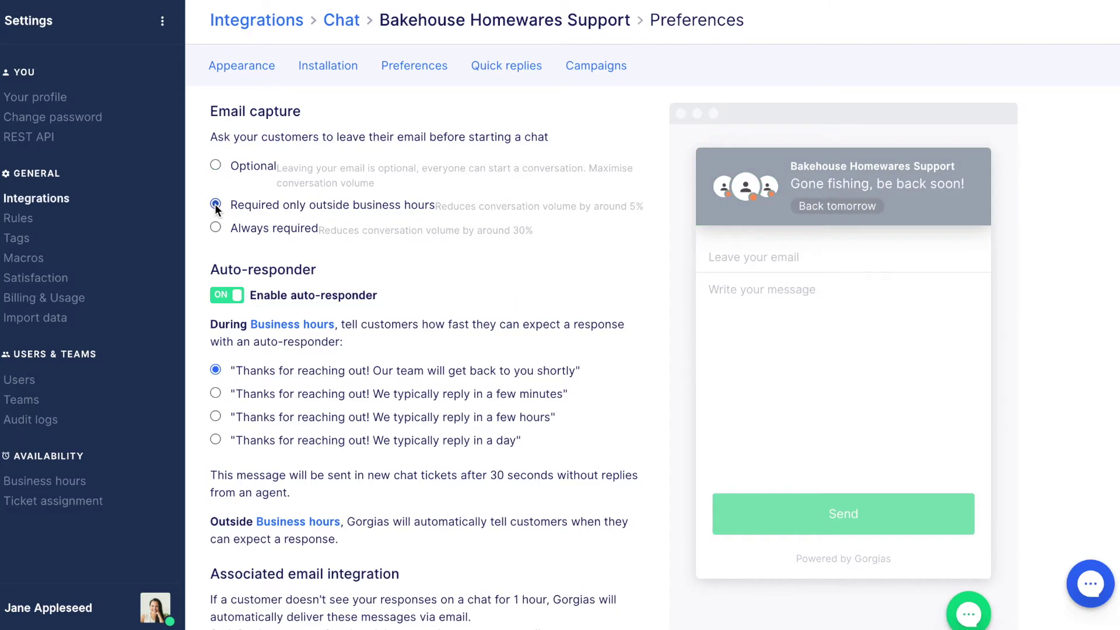
click(216, 229)
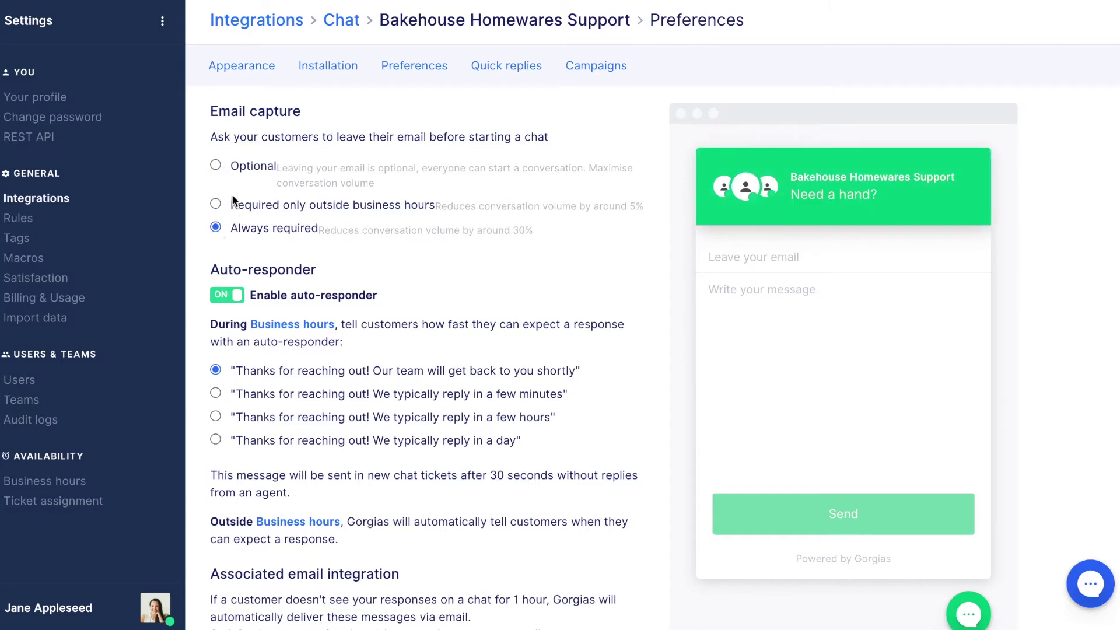
click(216, 166)
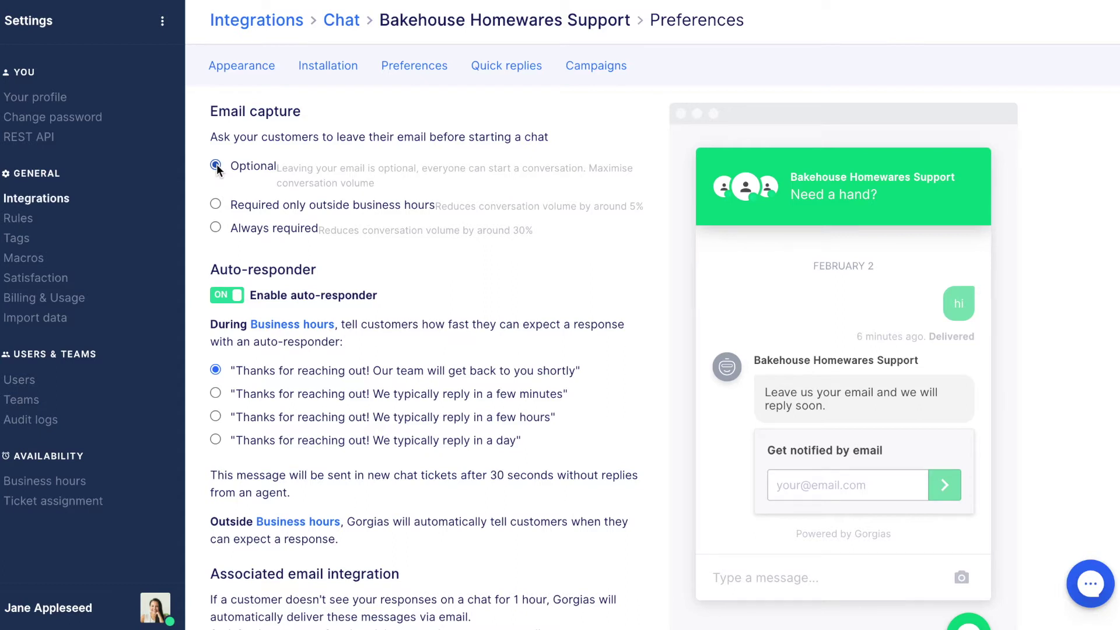
Step: Choose 'We typically reply in a few minutes' and keep the auto-responder enabled
scroll(275, 165, down, 2)
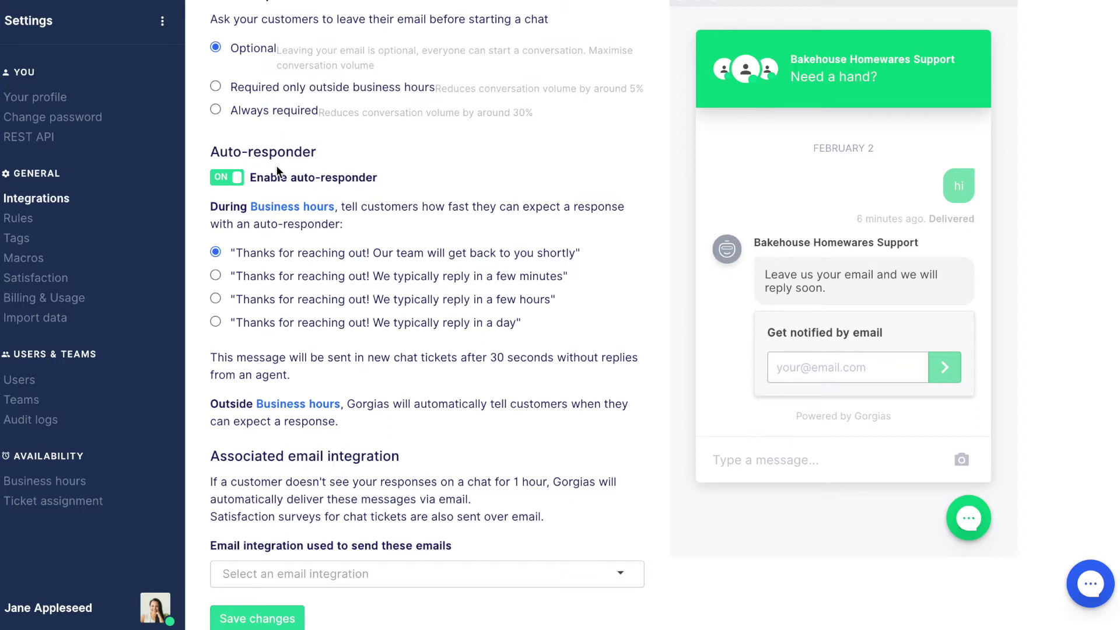
click(220, 279)
click(227, 179)
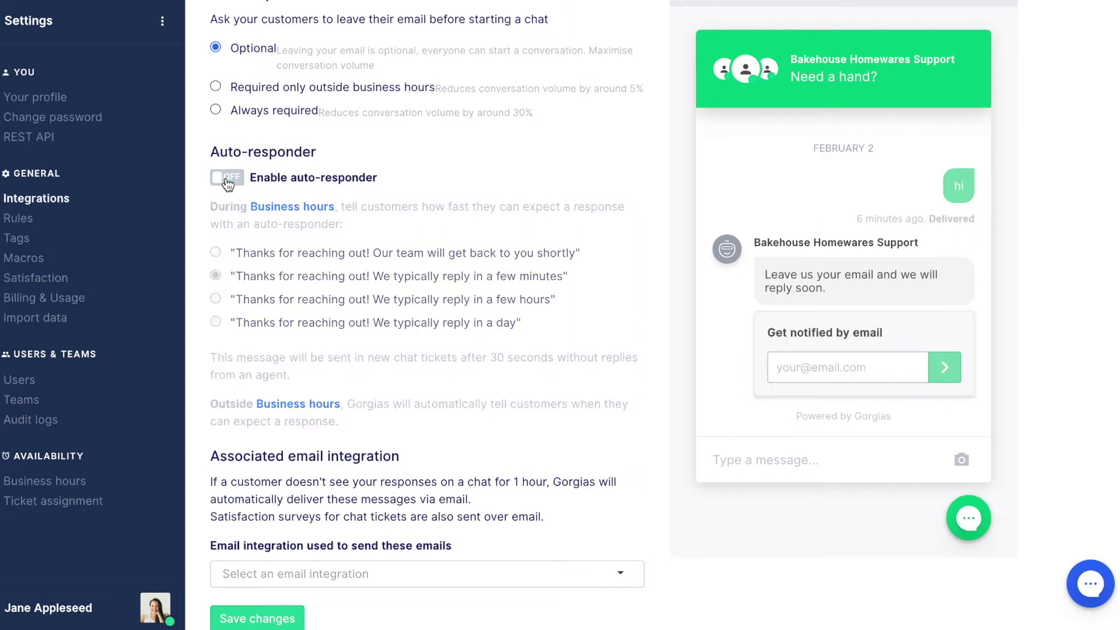
click(228, 185)
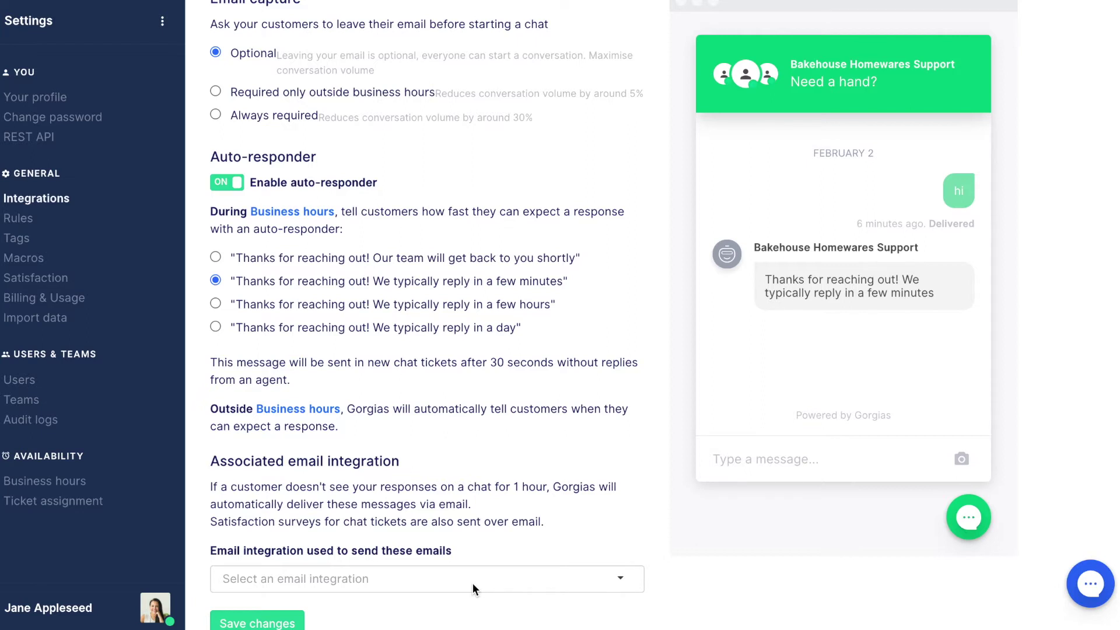
Step: Pick the follow-up email address in the Email integration dropdown and save the preferences
click(470, 581)
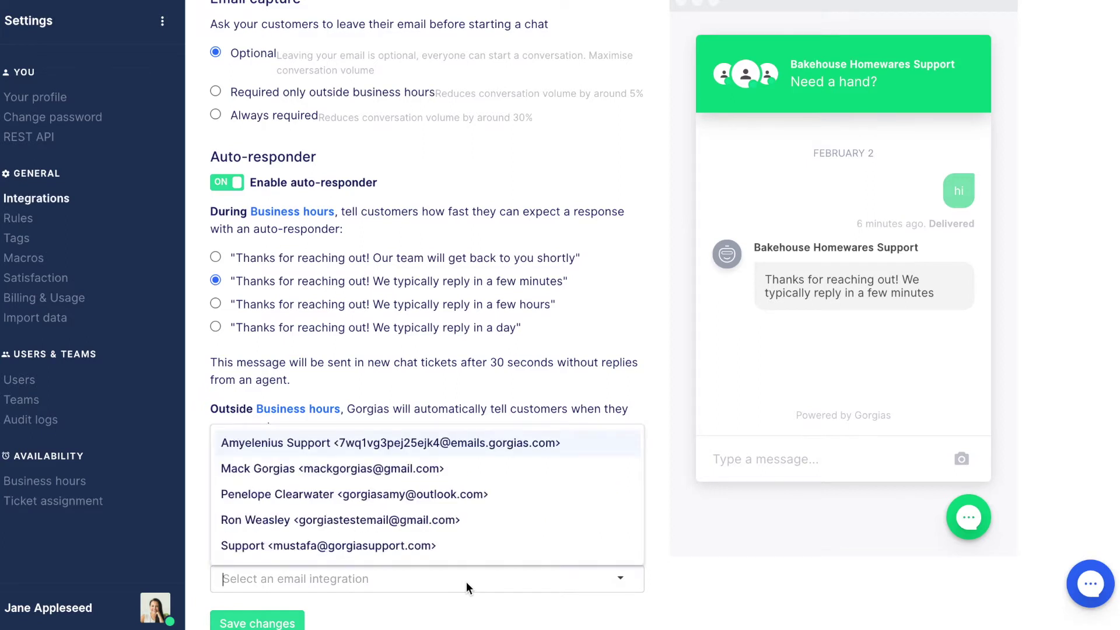
click(350, 520)
click(294, 615)
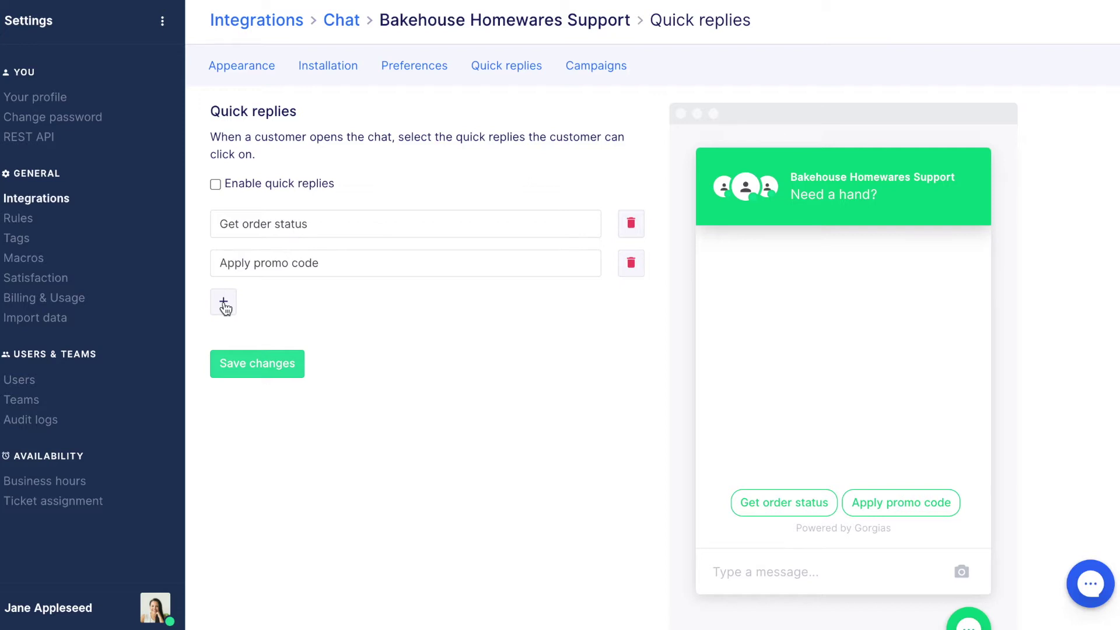
Step: Enable quick replies with only 'Shipping Info', deleting Get order status and Apply promo code, and save
click(224, 302)
click(253, 300)
text(Shipping Info)
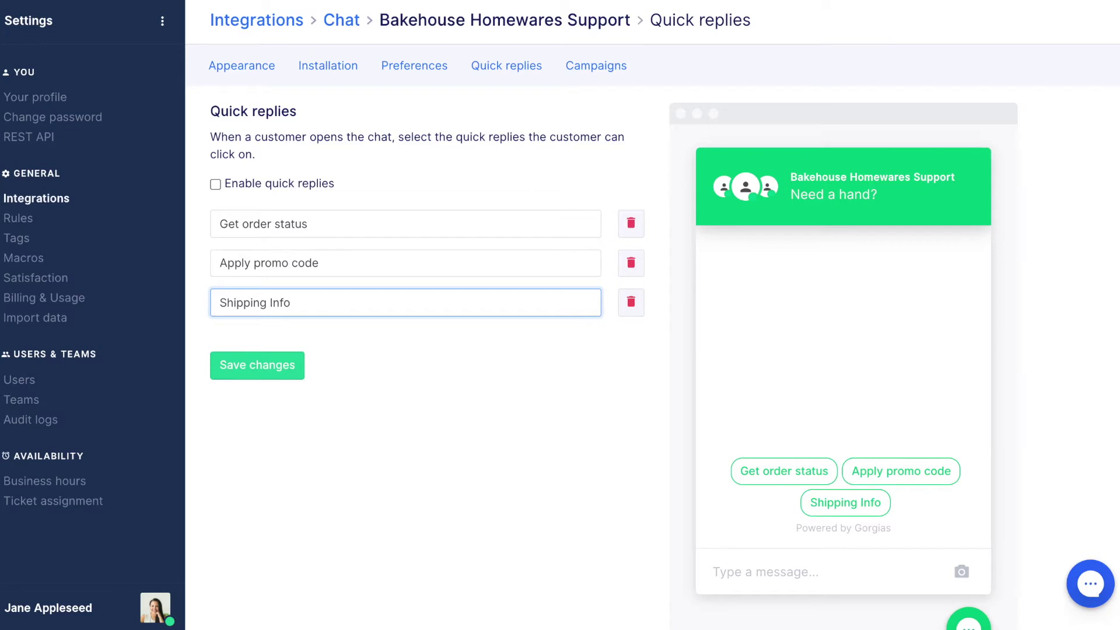
click(215, 185)
click(627, 229)
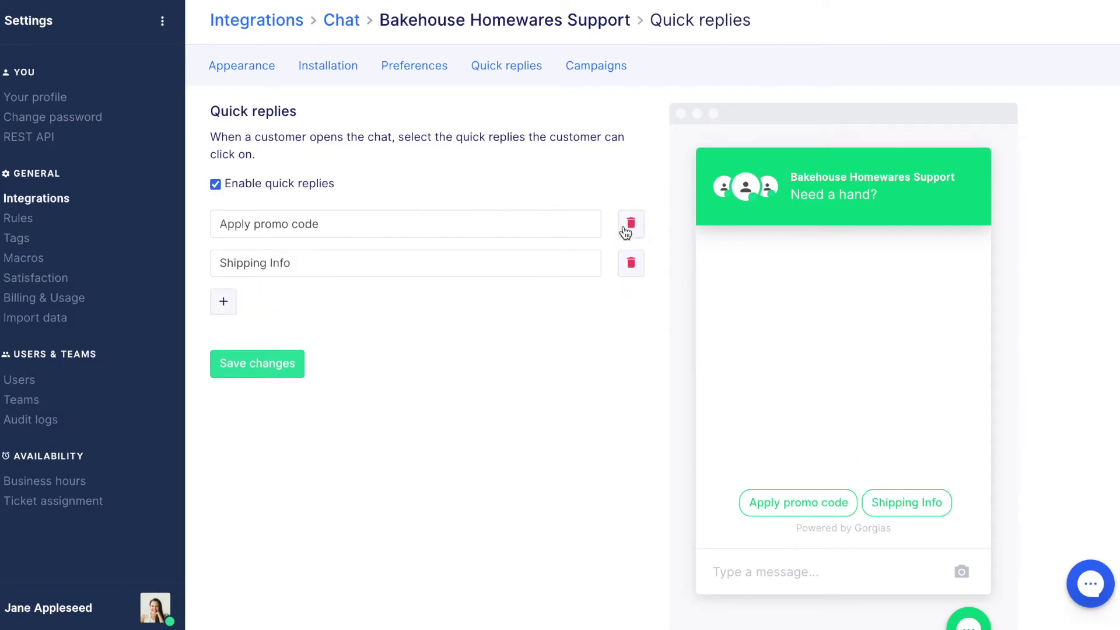
click(626, 230)
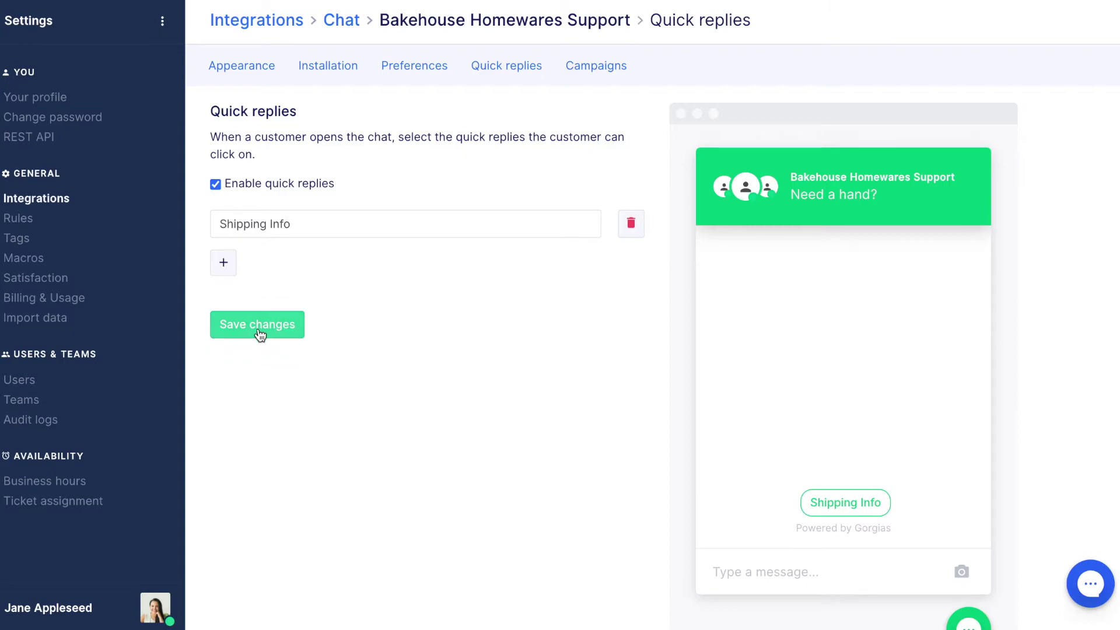
click(259, 334)
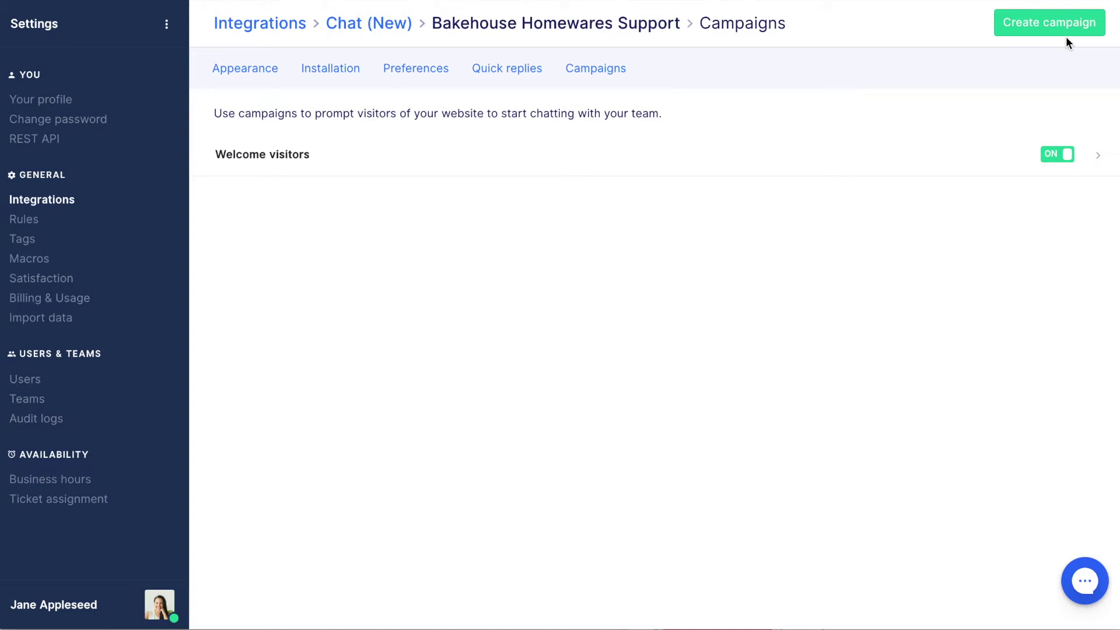
Step: Start the 'Enamel Mug Preorder' campaign, targeting URLs that contain 'enamelcup'
click(1059, 26)
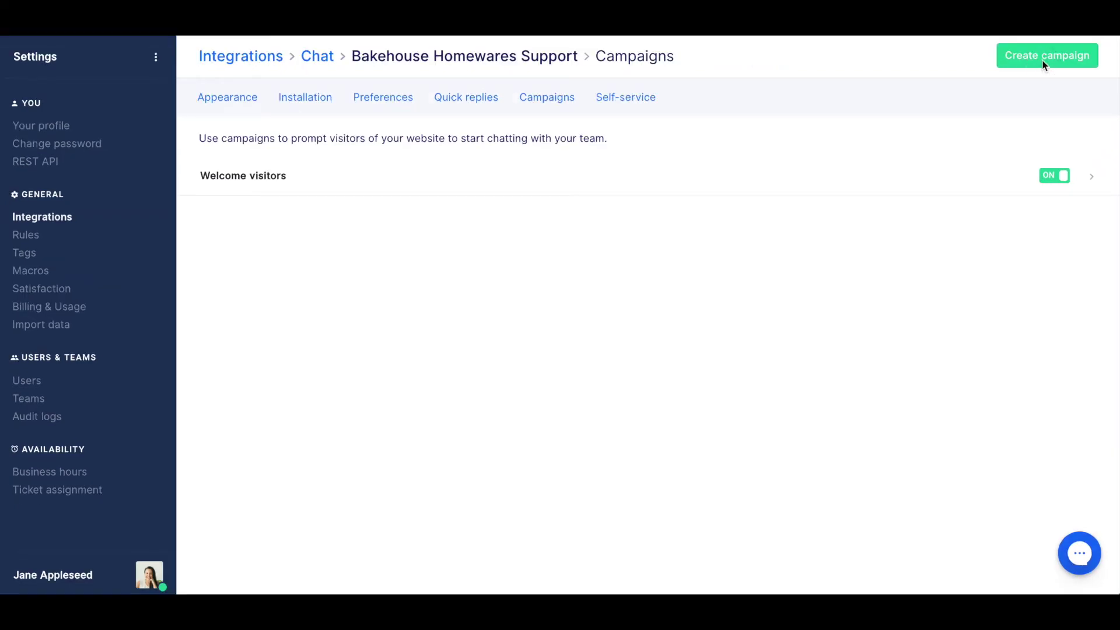
click(1044, 58)
click(562, 164)
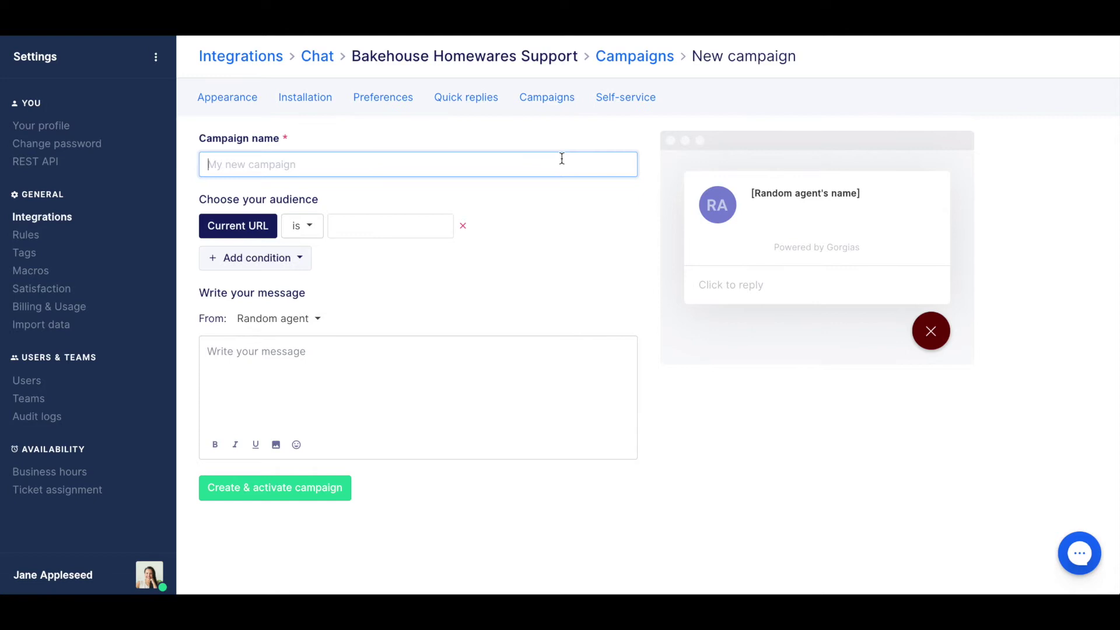
text(Enamel Mug Preorder)
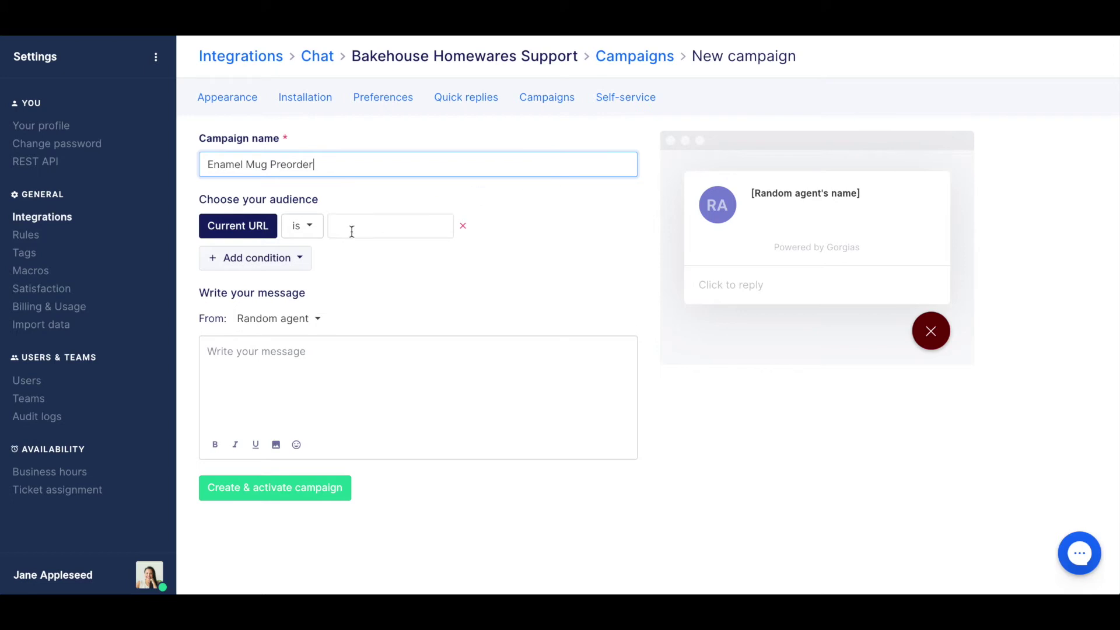
click(311, 227)
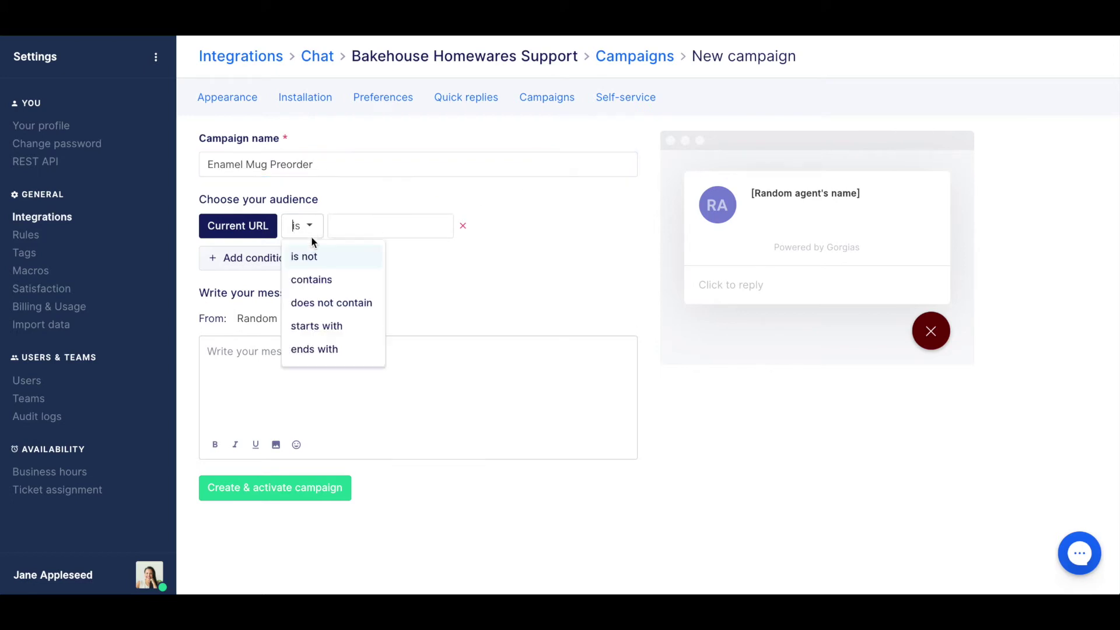
click(318, 278)
click(401, 226)
text(enamelcup)
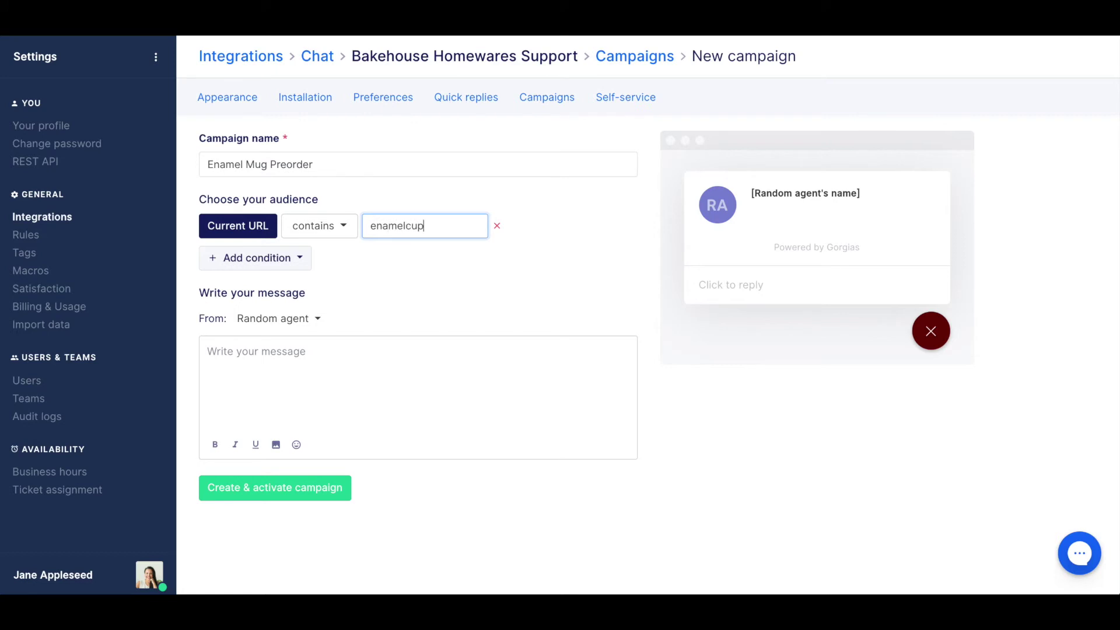
Step: Add an audience condition of more than 15 seconds spent on the page
click(299, 266)
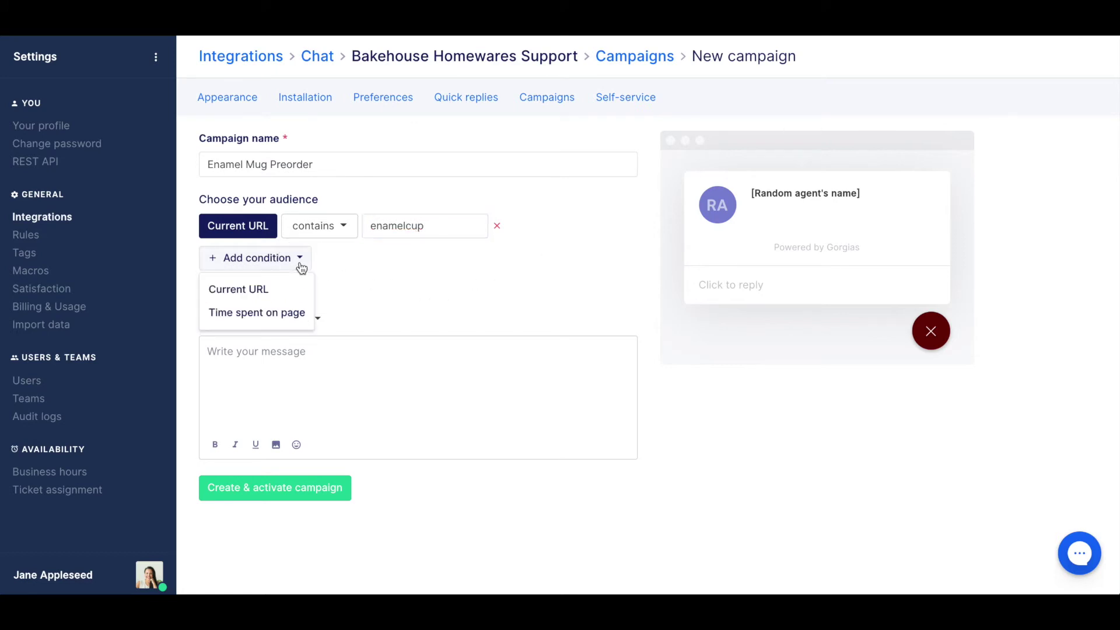
click(293, 312)
click(449, 258)
key(BackSpace)
text(15)
Step: Write the preorder teaser with a star emoji, send from the logged-in agent, and save
click(378, 411)
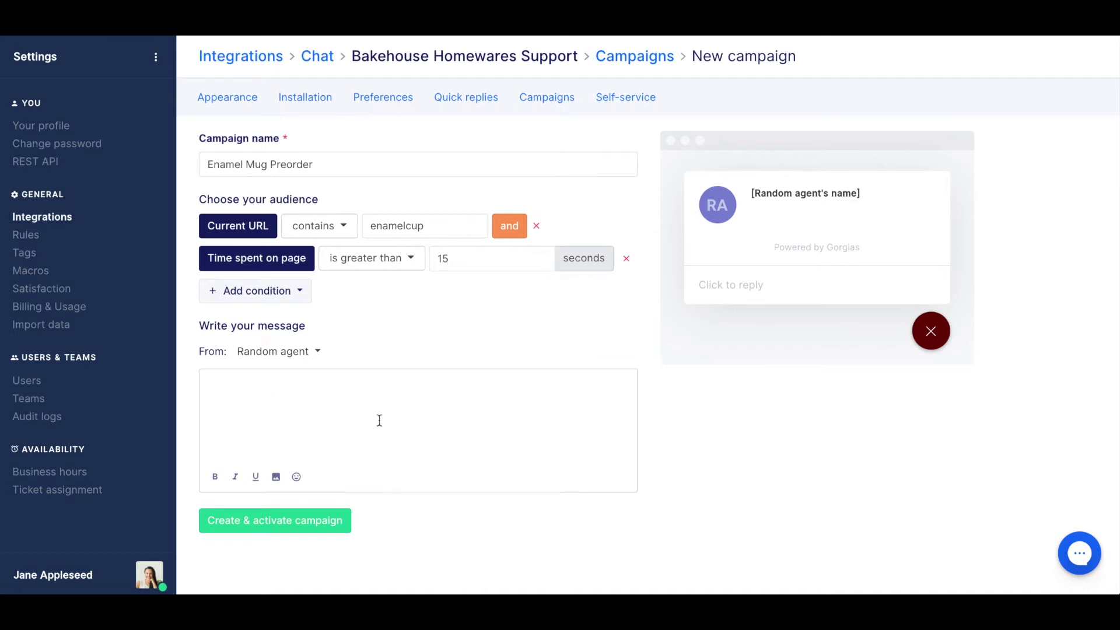
text(Pssst... we have a new colour coming soon. Shall )
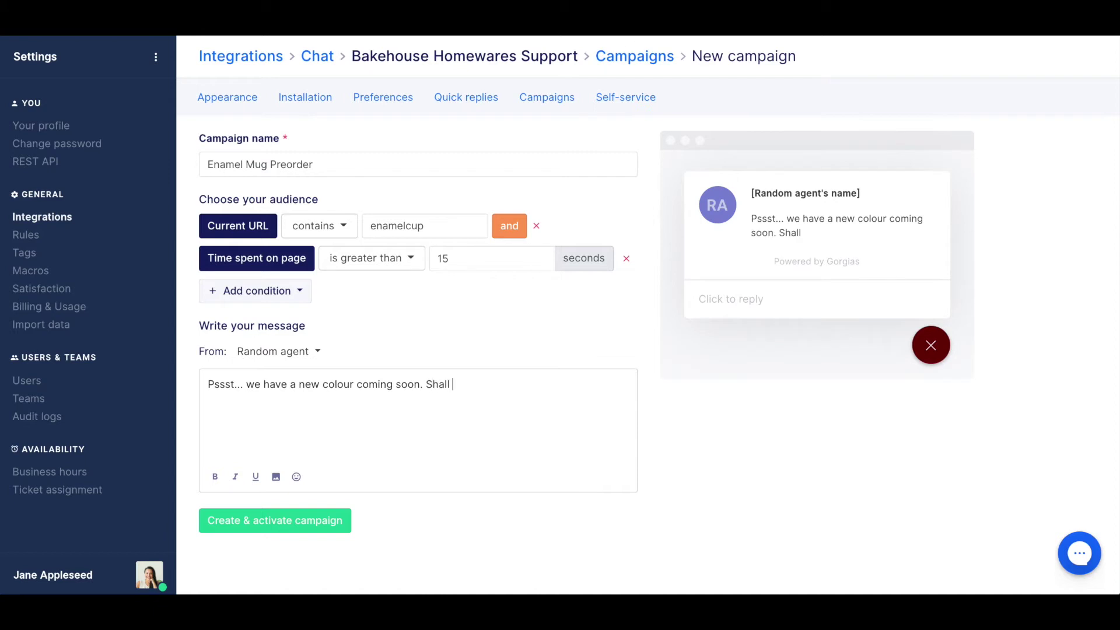
text(I add you to the preorder list? Hint)
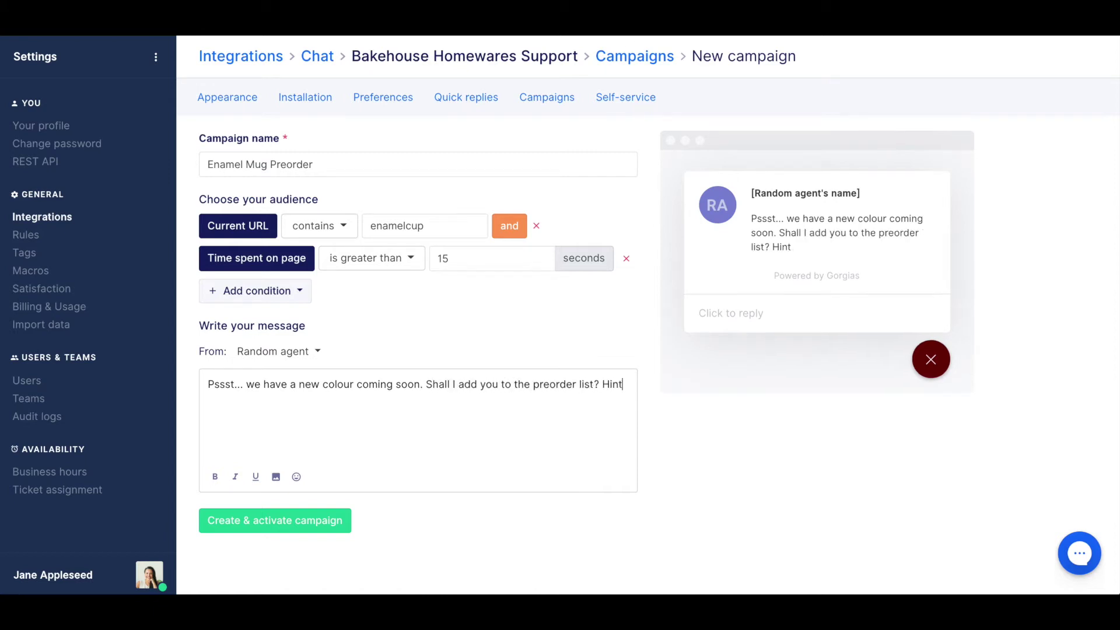
text(: All that glitters is gold)
click(296, 476)
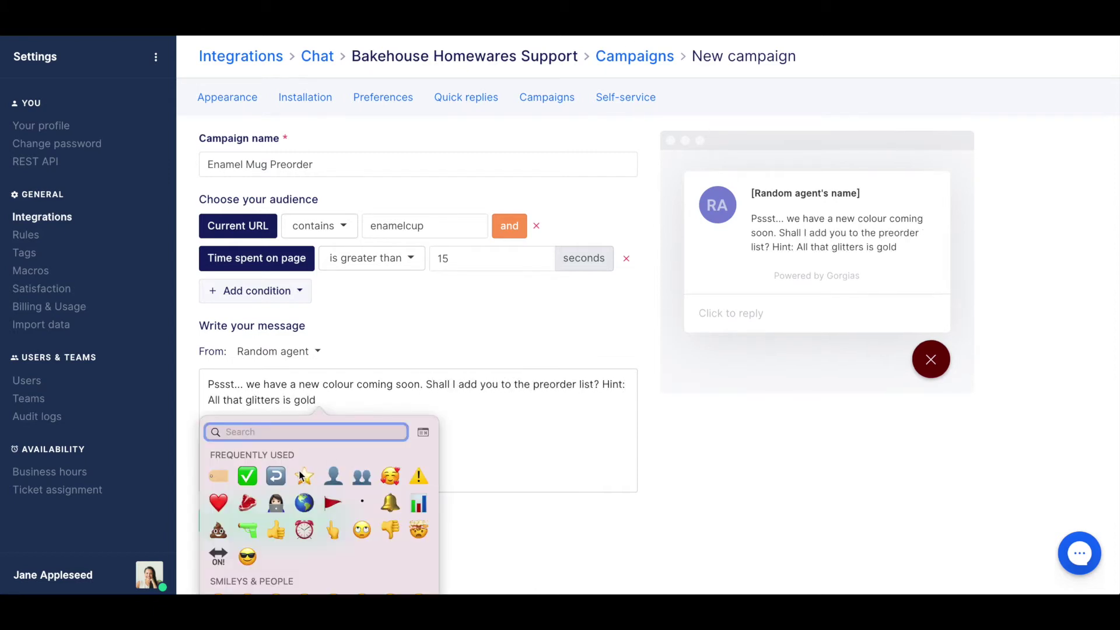
click(309, 474)
click(275, 520)
click(317, 351)
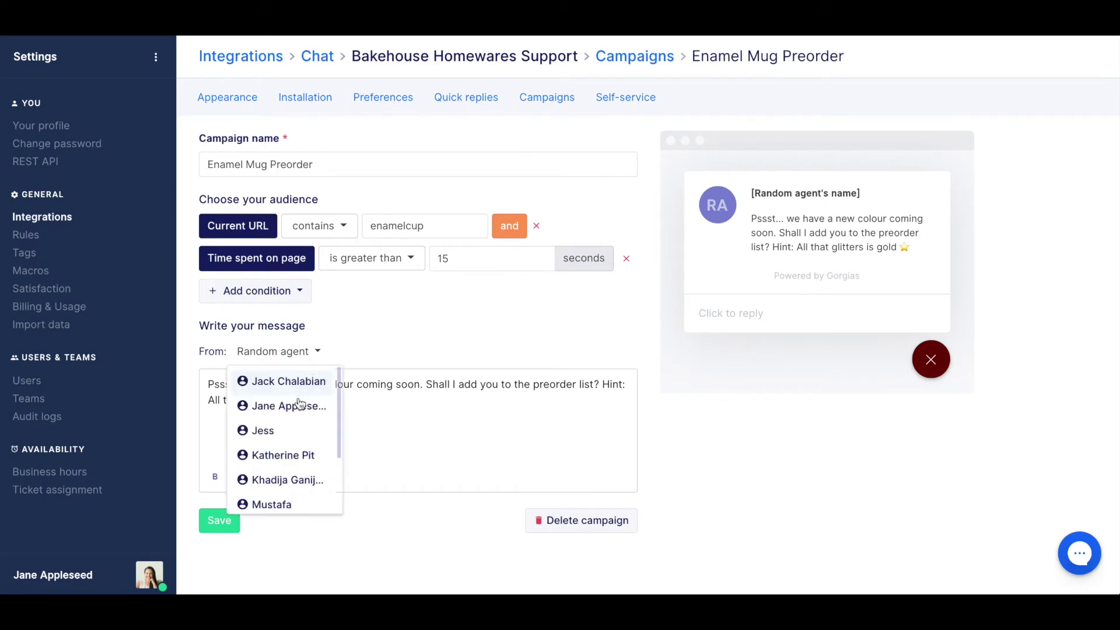
click(297, 402)
click(234, 527)
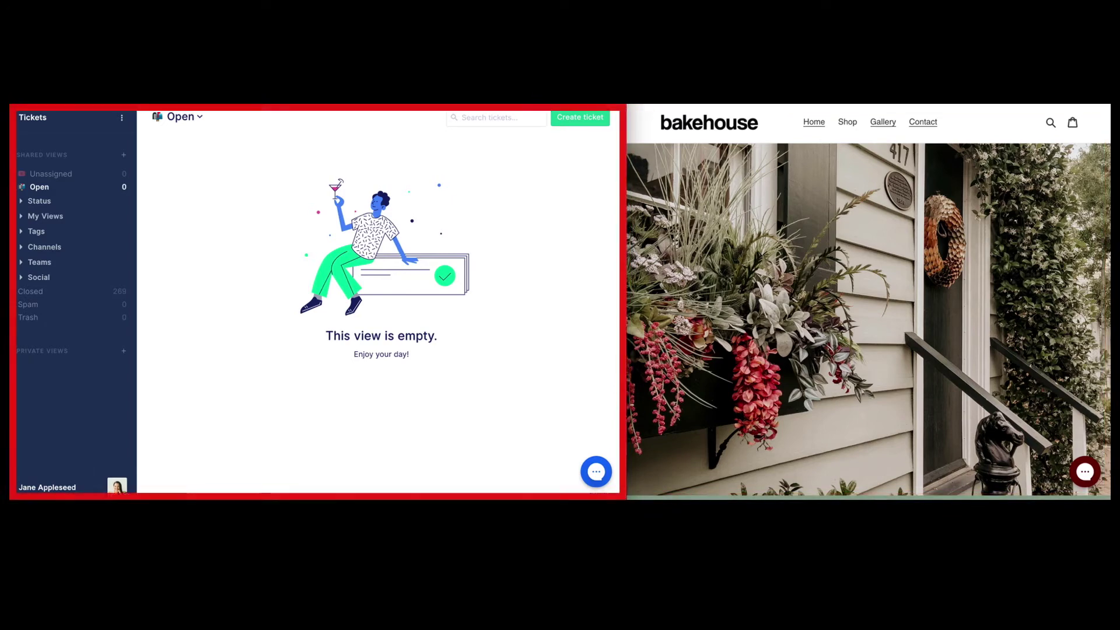
Step: On the Happy Camper Enamel Mug page, reply 'Oh my goodness yes please!' to the preorder chat message
click(852, 134)
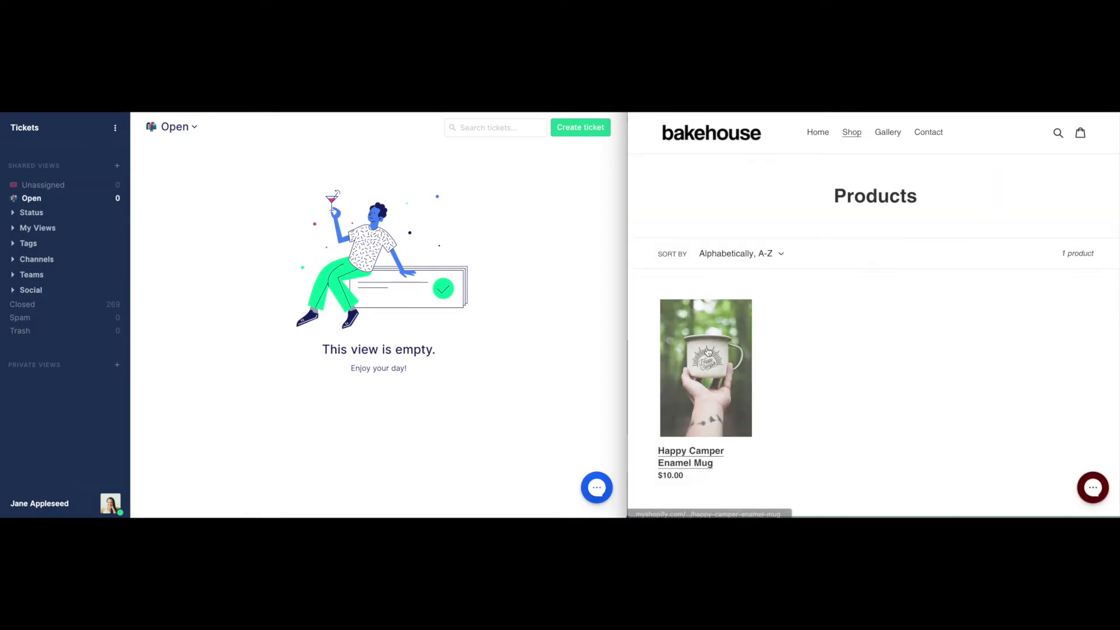
click(707, 351)
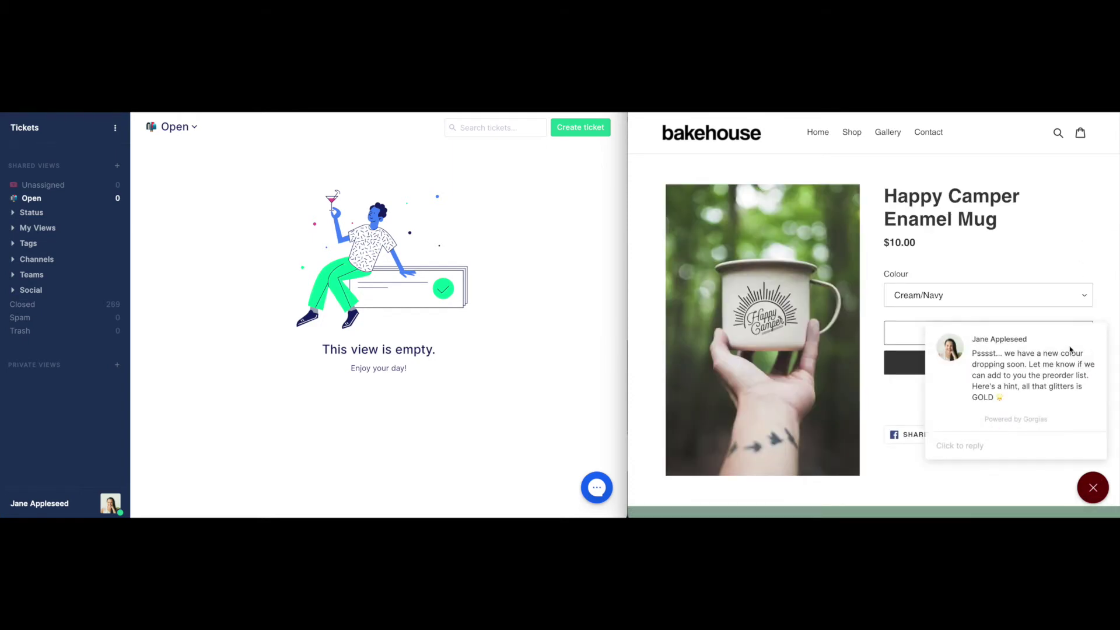
click(1034, 446)
text(Oh my goodness yes please!)
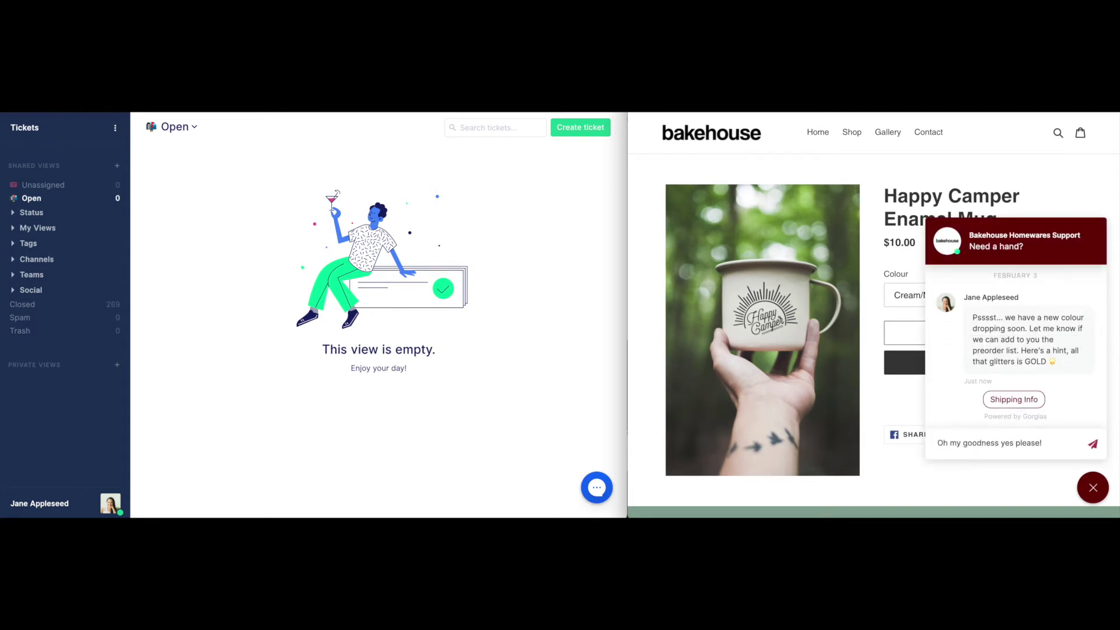
key(Return)
Step: Open the new customer chat in the helpdesk and submit the customer's email in the widget's notify form
click(42, 184)
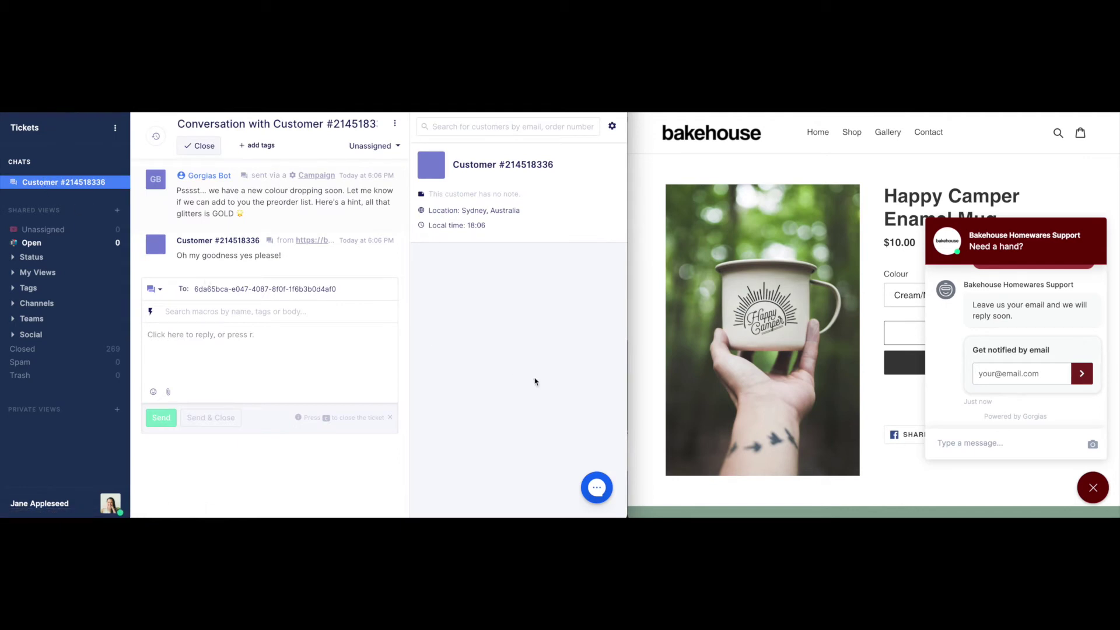
click(1021, 372)
key(Down)
key(Return)
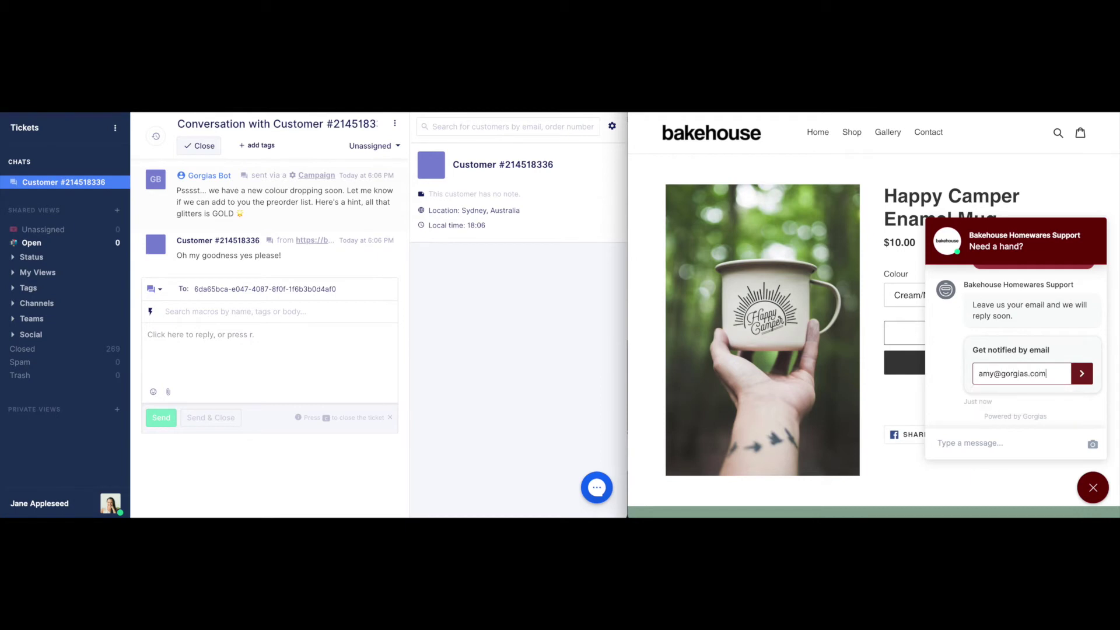
click(1081, 375)
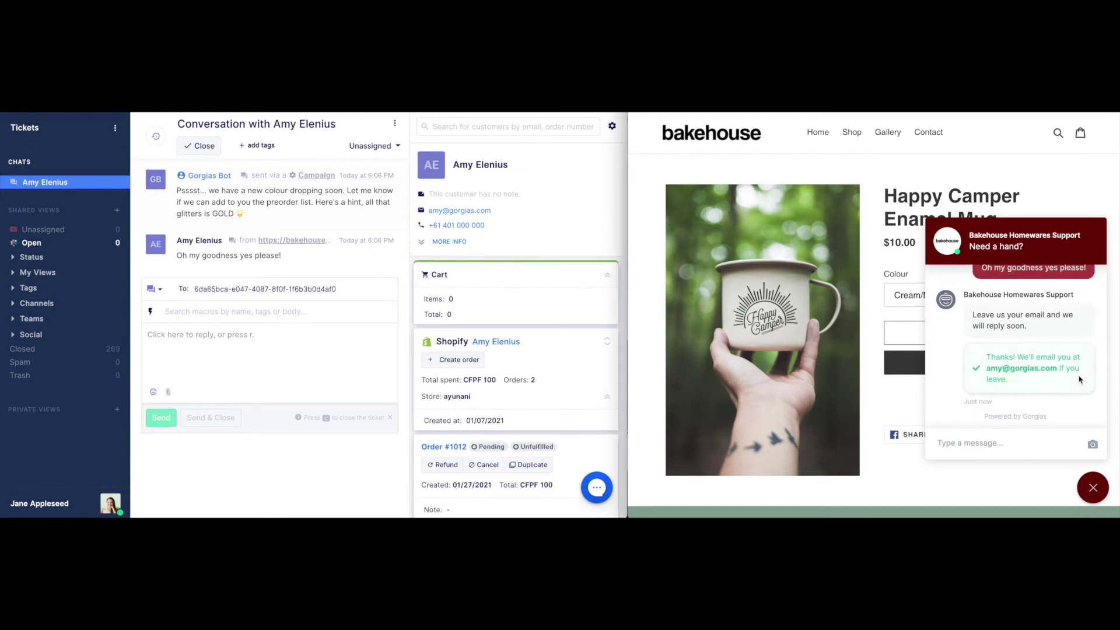
Step: Send the agent reply 'Awesome! All done :)' and 'It looks like you get the red one in Jan, fancy 20% off the blue?'
text(rAwesome! All done :))
key(Return)
text(It looks like you get the red one )
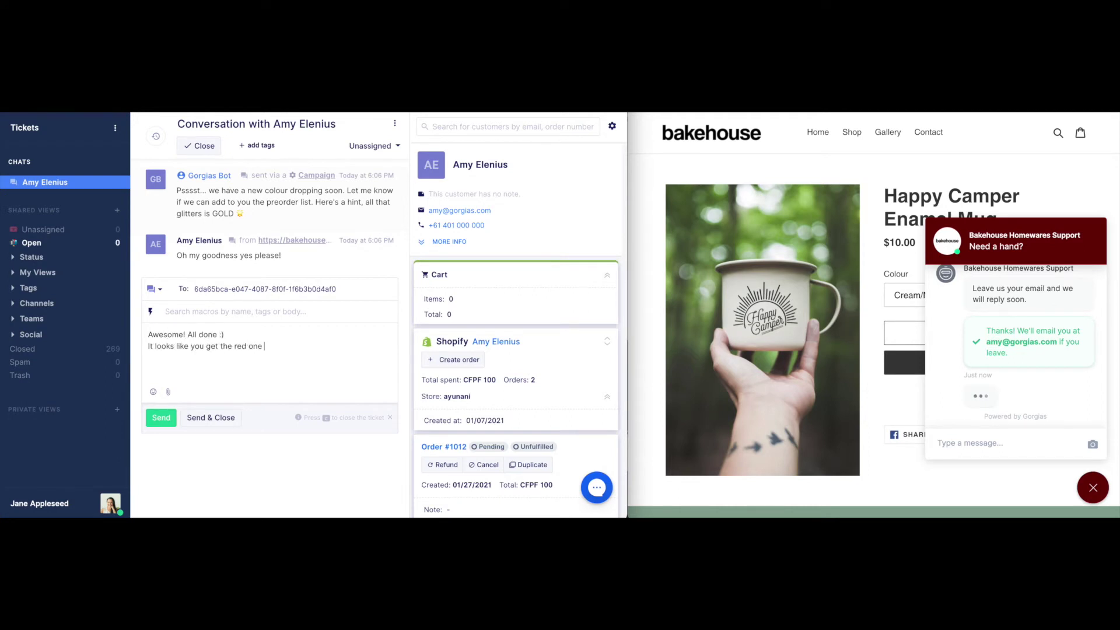
text(in Jan, fancy 20% off the blue?)
key(Return)
key(Return)
click(159, 417)
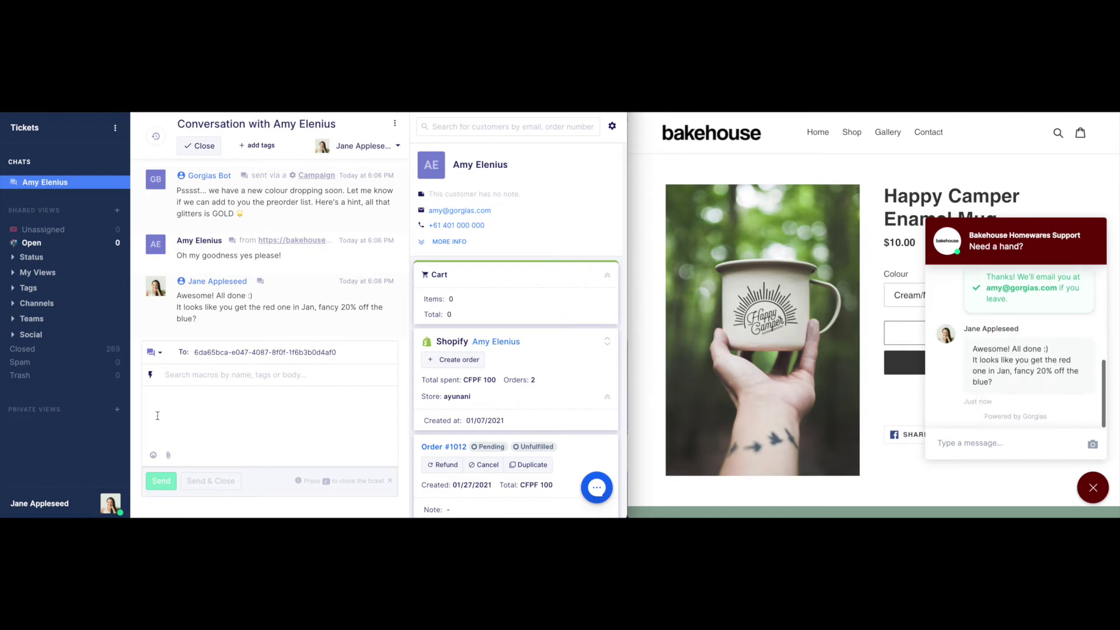
Step: Answer 'yes please!' in the widget, then send coupon code SHOP20NOW, valid until month's end
click(1034, 449)
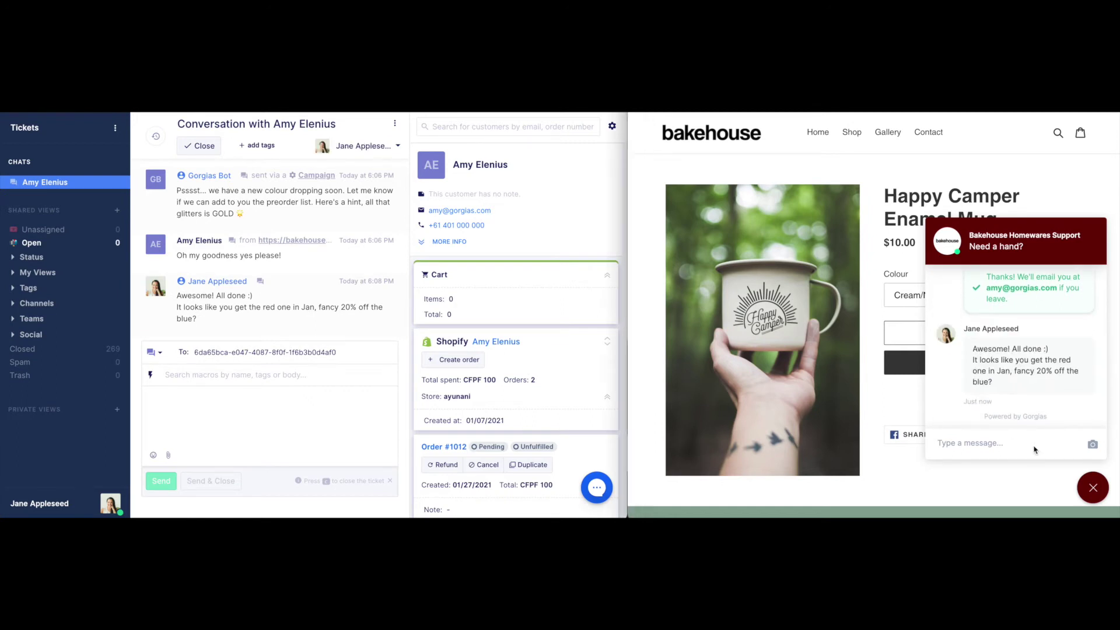
text(yes please!)
key(Return)
click(239, 425)
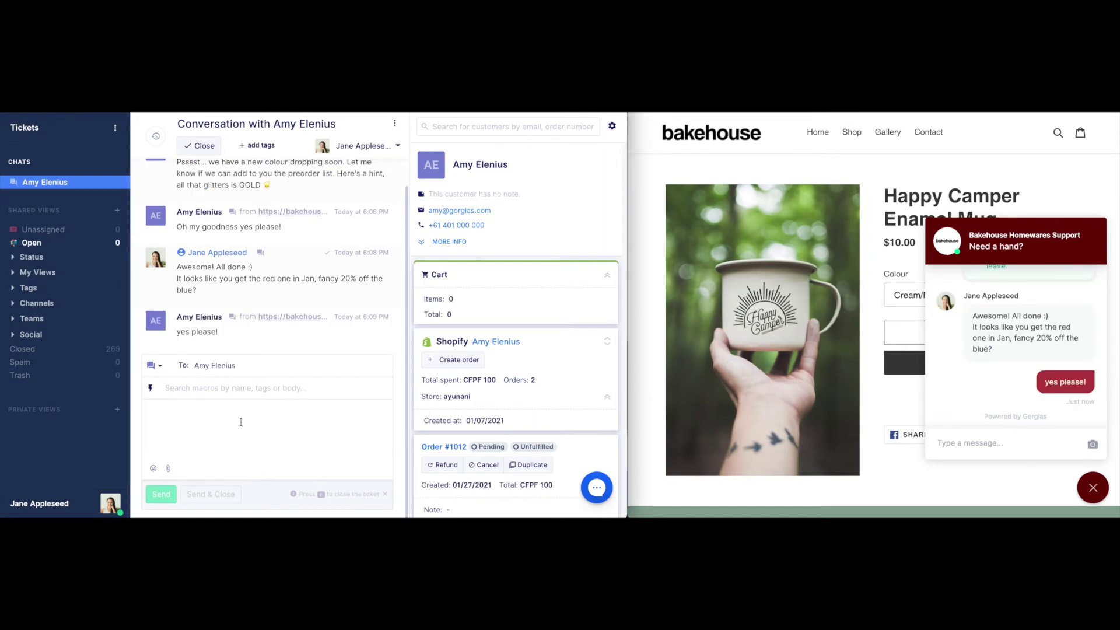
text(great, use coupon code SHOP20NOW, valid until the end of the month. Happy camping!)
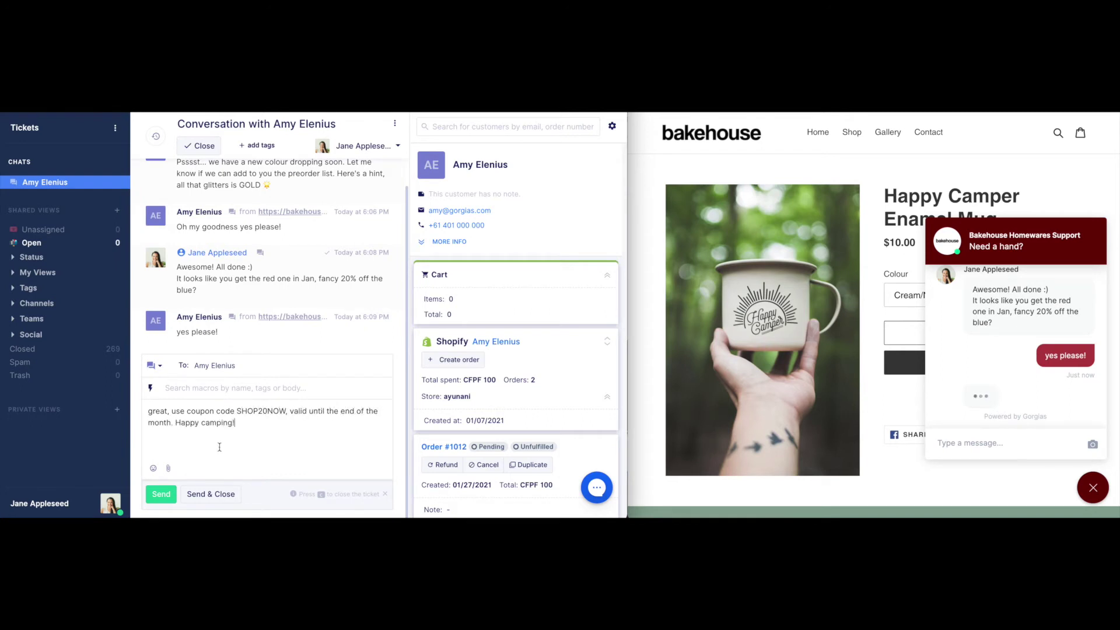
click(161, 494)
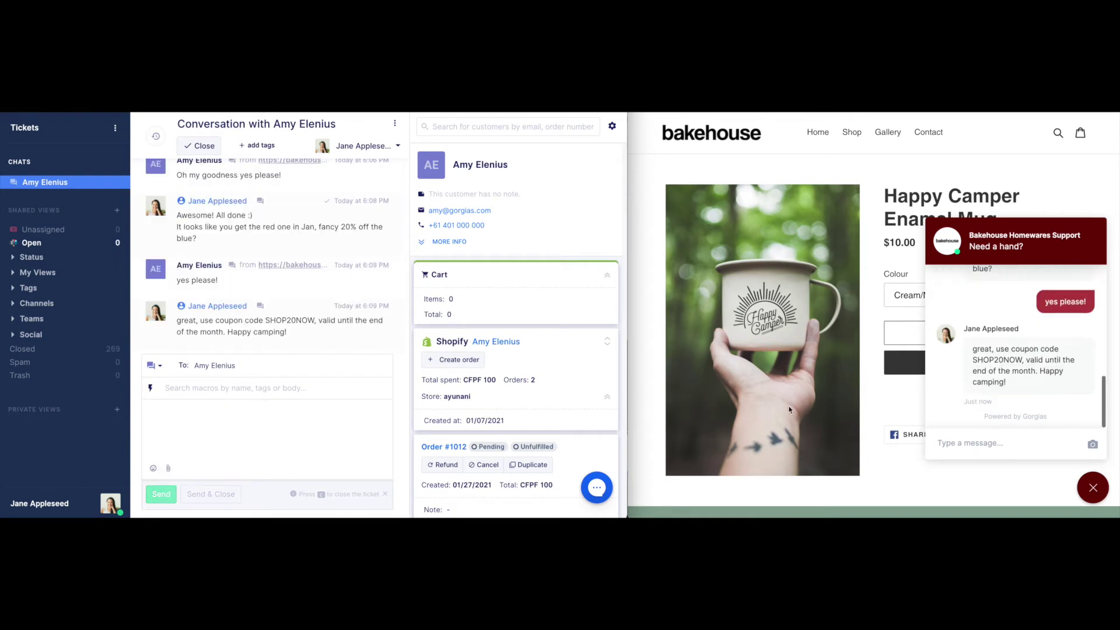
Step: Send the customer's goodbye 'Legendary! Can't wait for the gold. Bye :)', then close the ticket and widget
click(1025, 445)
text(Legendary! Can't wait for the gold)
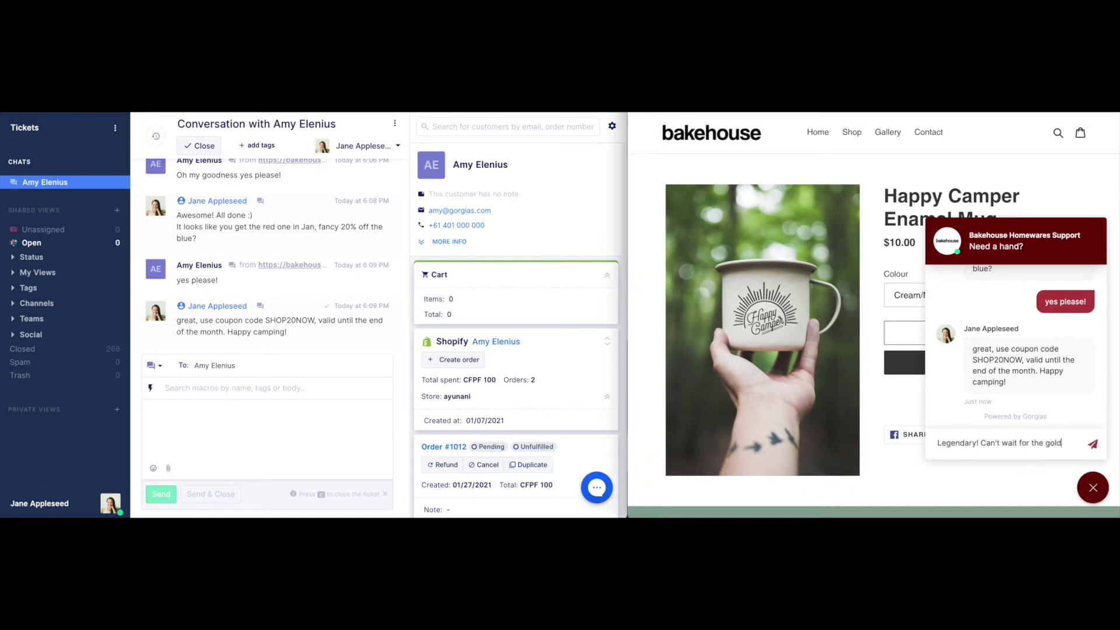
text(. Bye :))
key(Return)
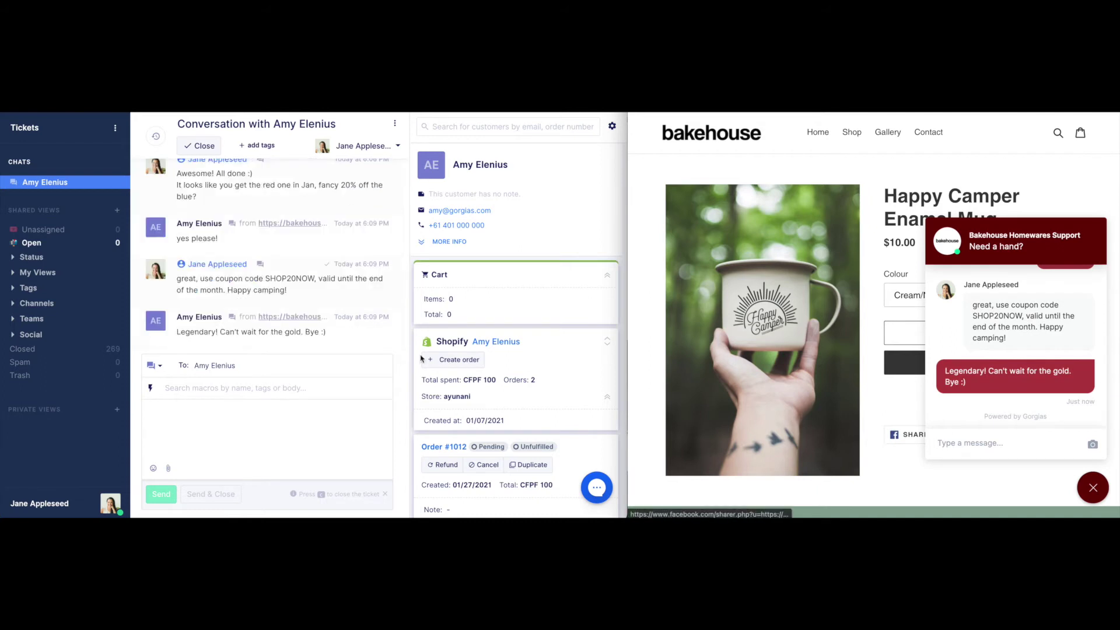
click(200, 147)
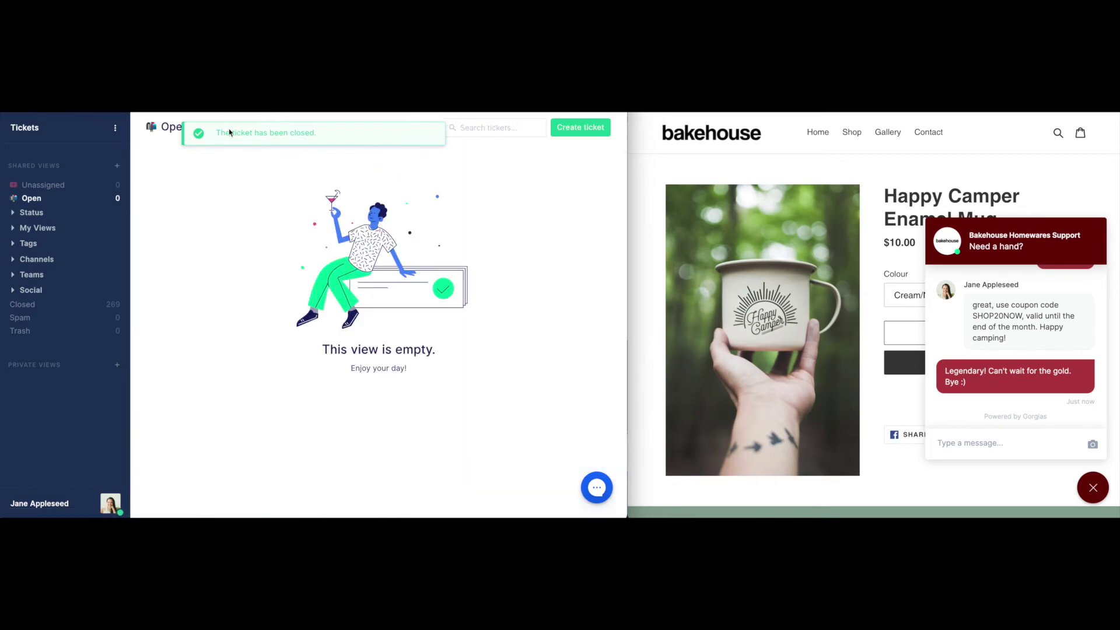
click(1093, 487)
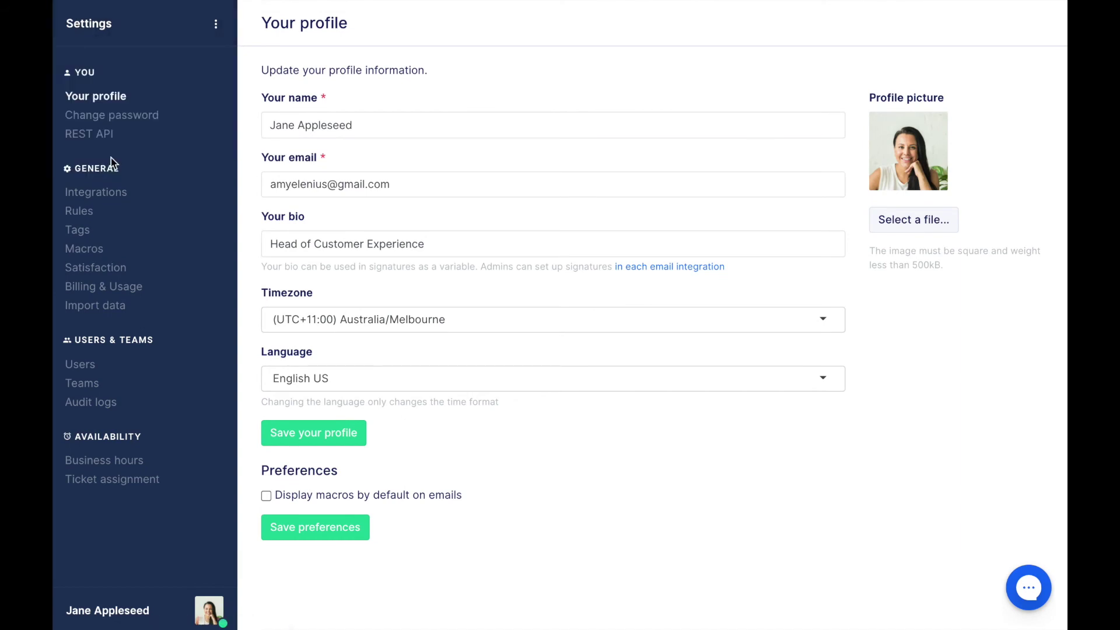
Step: Re-toggle the Bakehouse Homewares Support chat installation on the bakehouse Shopify store and enable Self-service for it
click(98, 196)
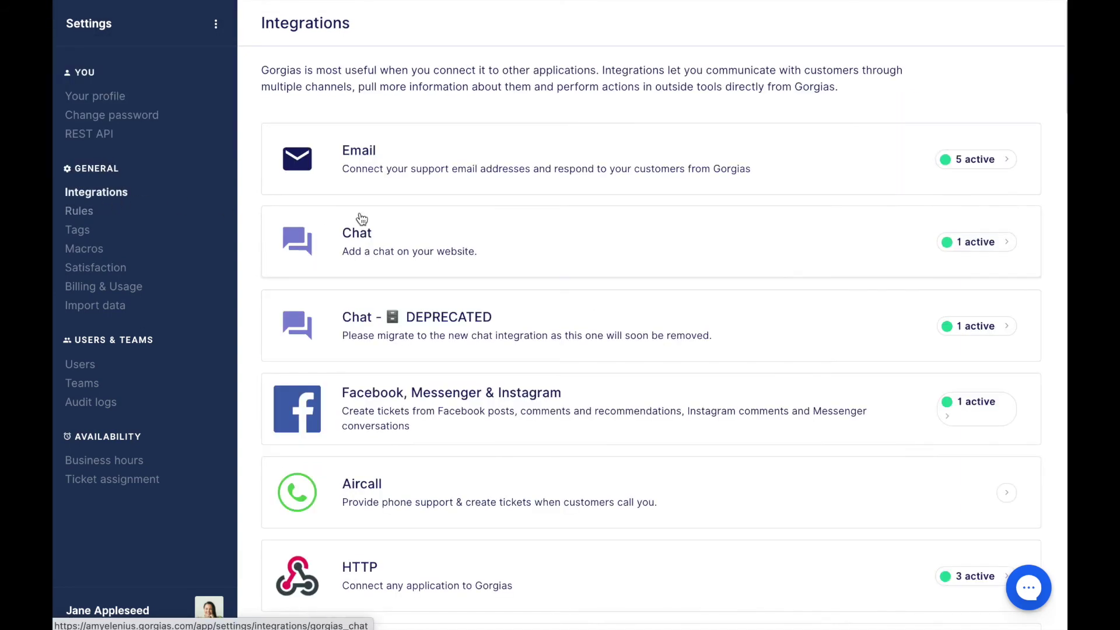
click(449, 229)
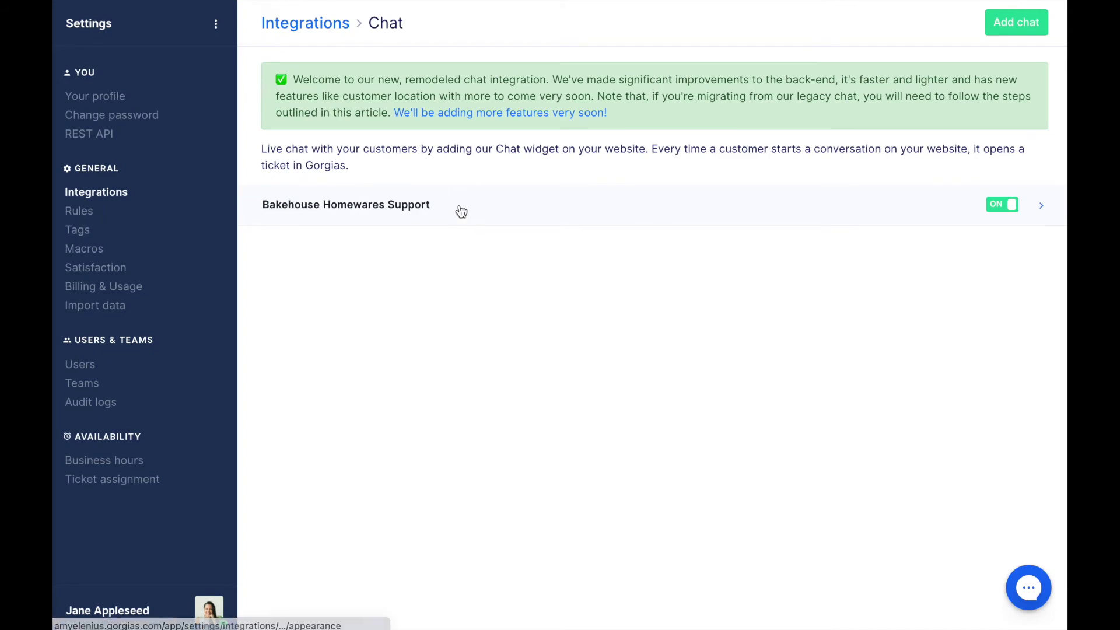
click(461, 210)
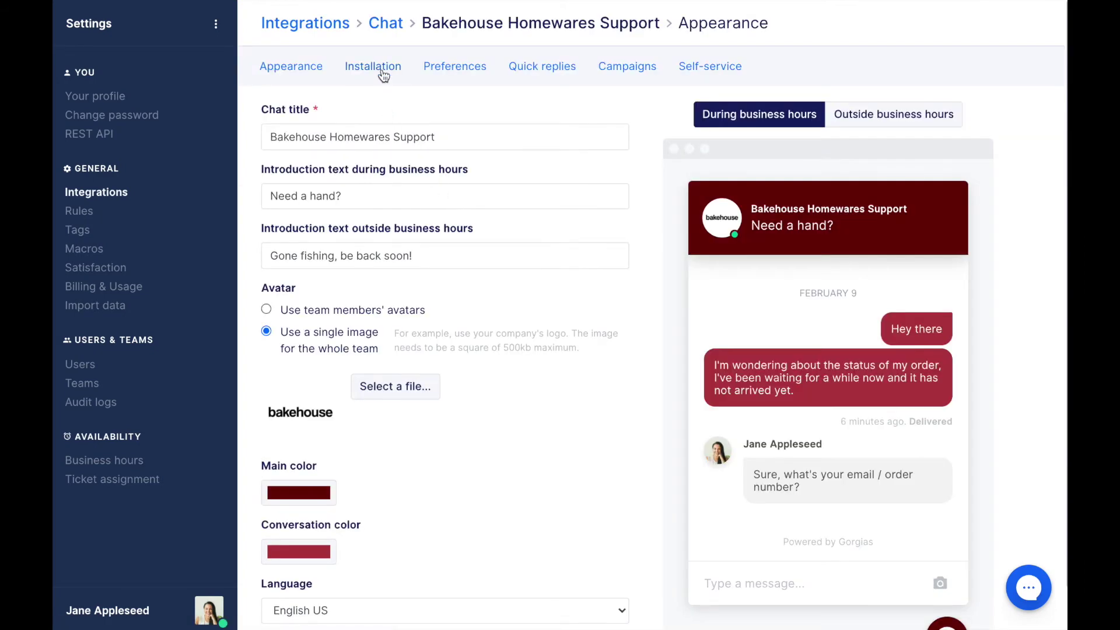
click(383, 70)
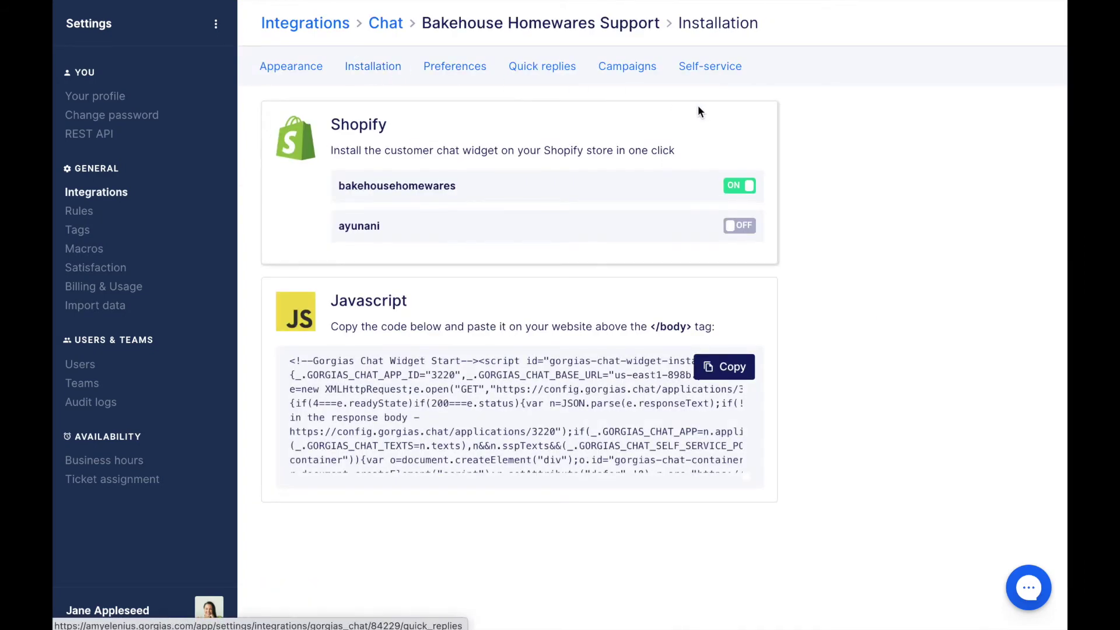
click(735, 190)
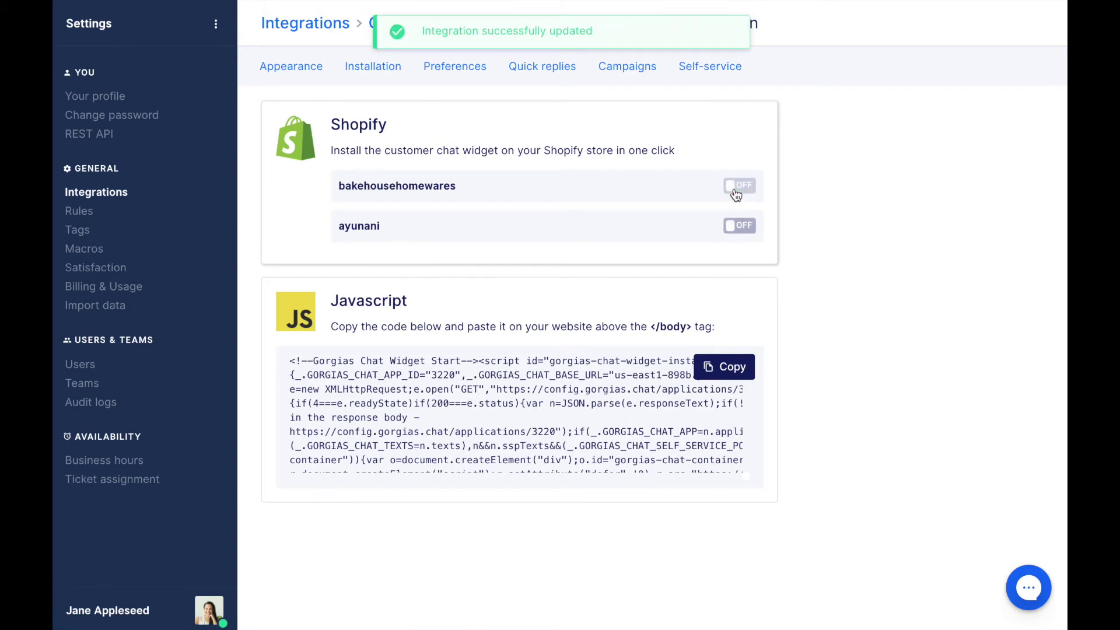
click(735, 192)
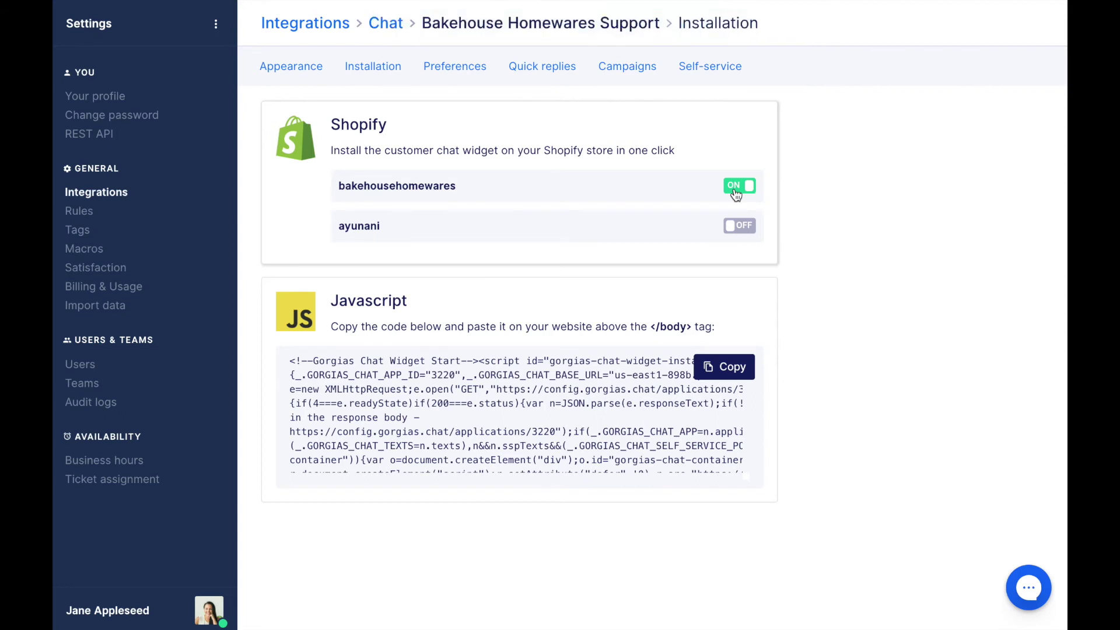
click(710, 71)
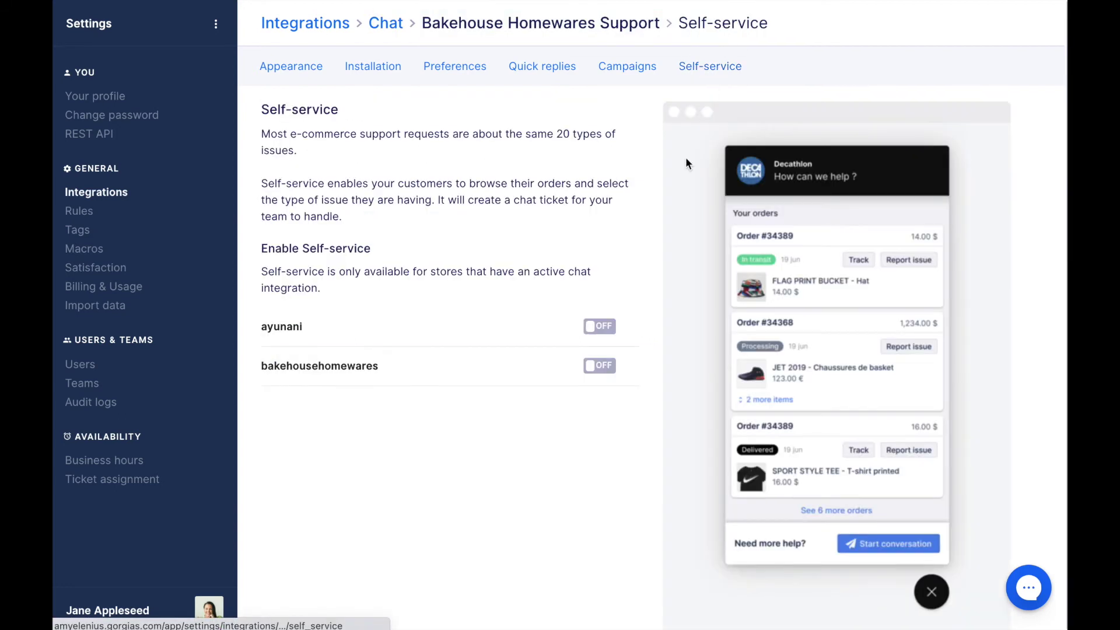
click(609, 376)
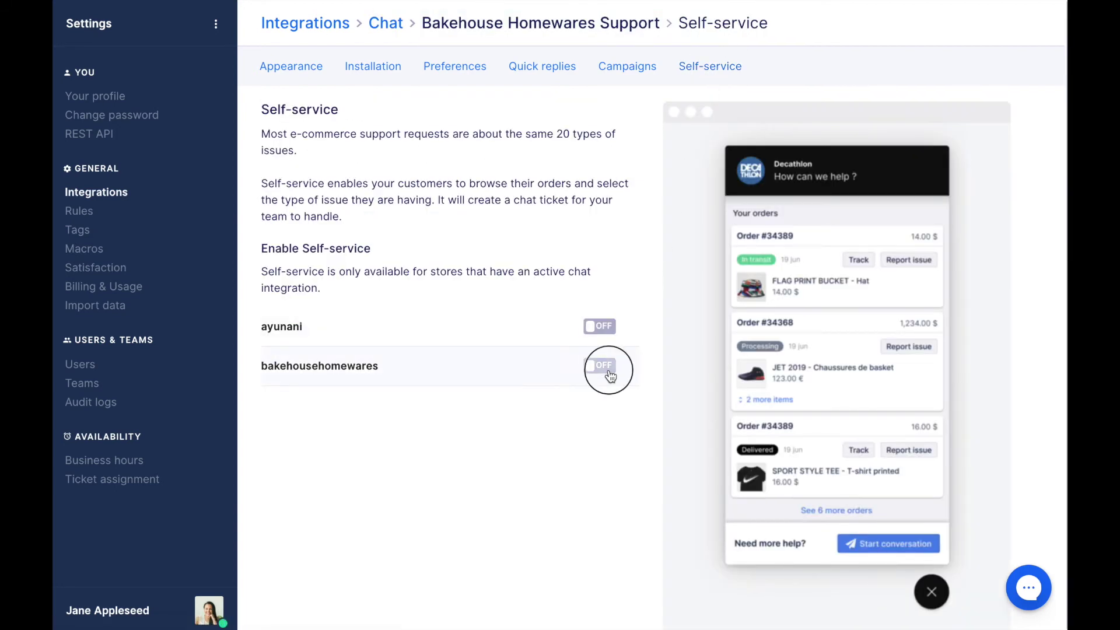